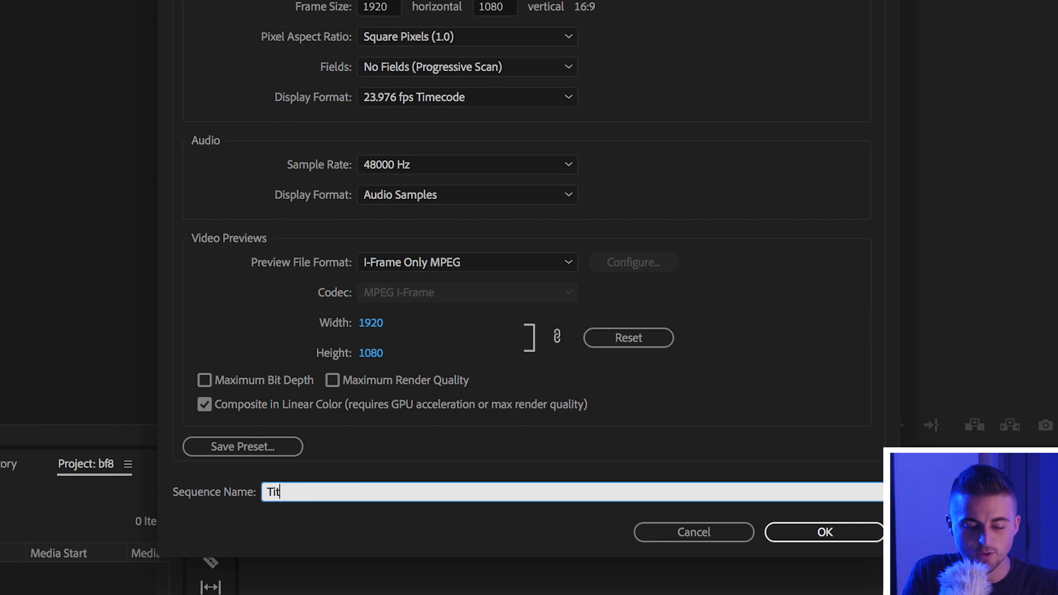
Step: Finish creating the sequence named Titles and create a 1920 by 1080 legacy title at 23.976 fps with square pixels
key(Return)
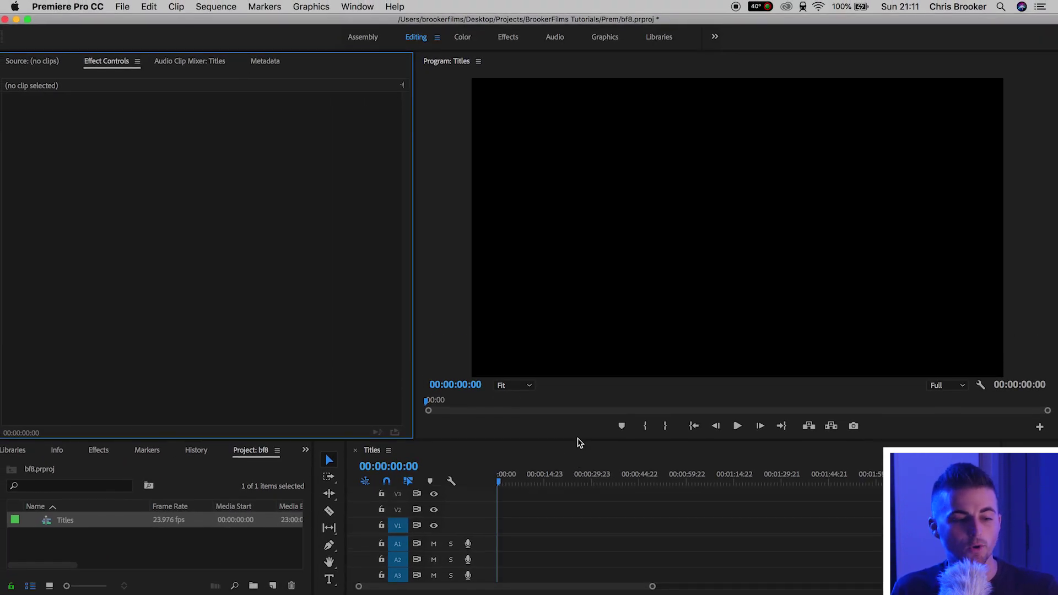
click(123, 7)
mouse_move(135, 22)
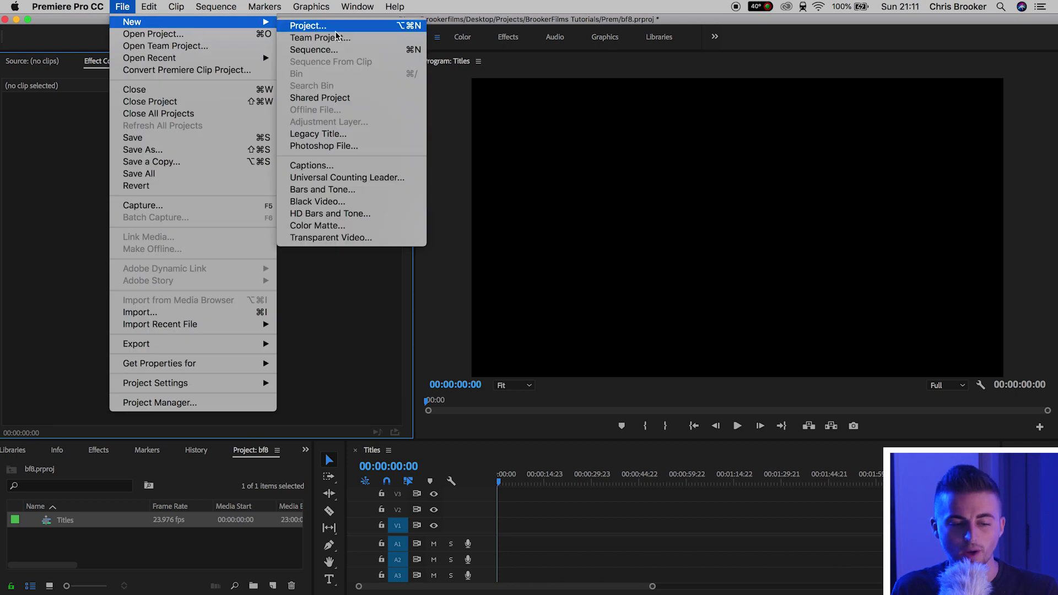
click(361, 134)
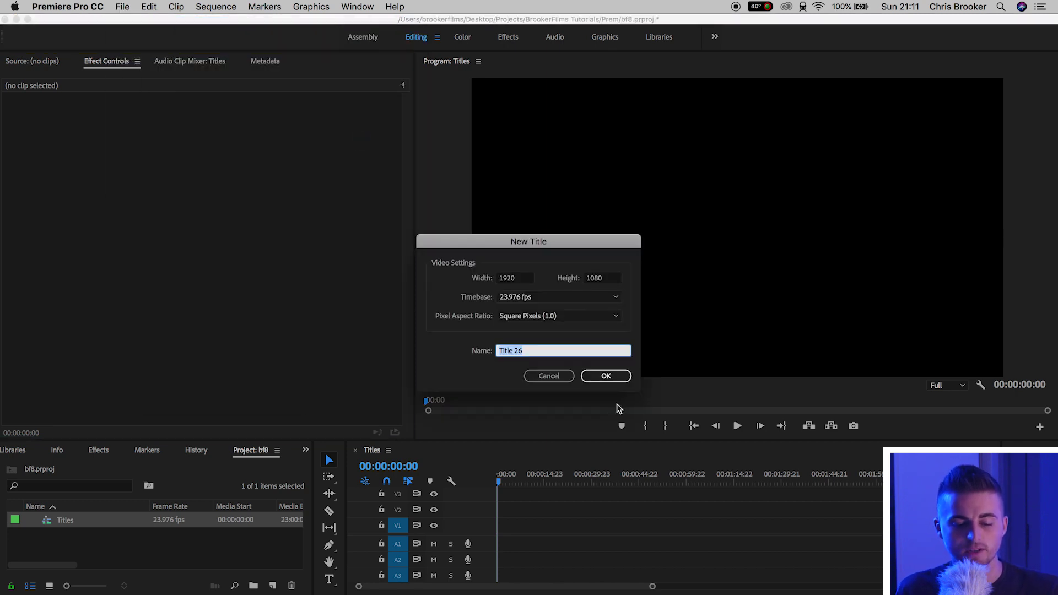
click(606, 377)
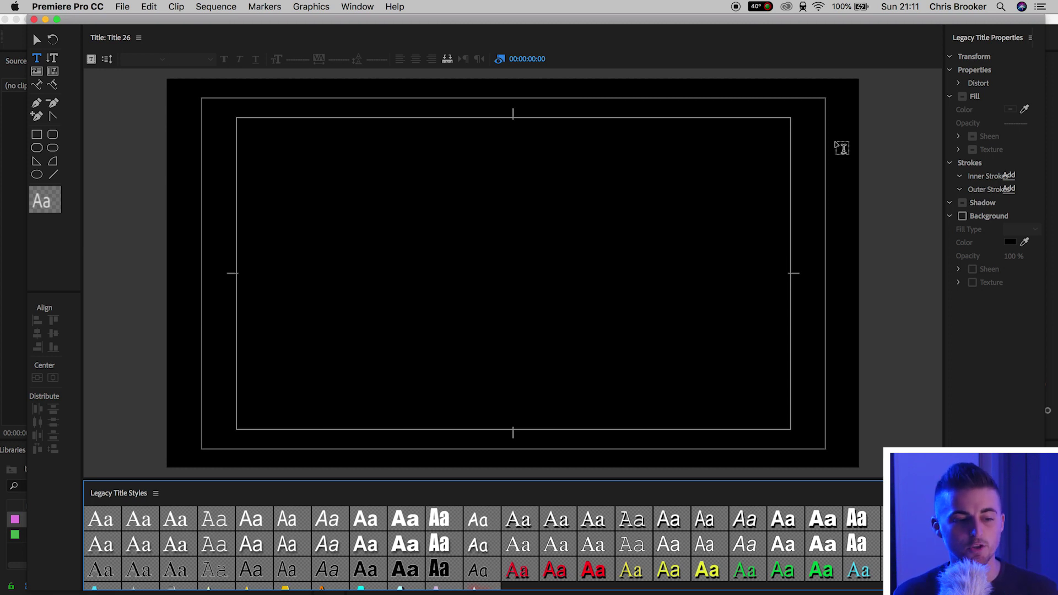
Step: Add a text object reading "CINEMATIC" in the upper-left part of the title canvas
click(37, 61)
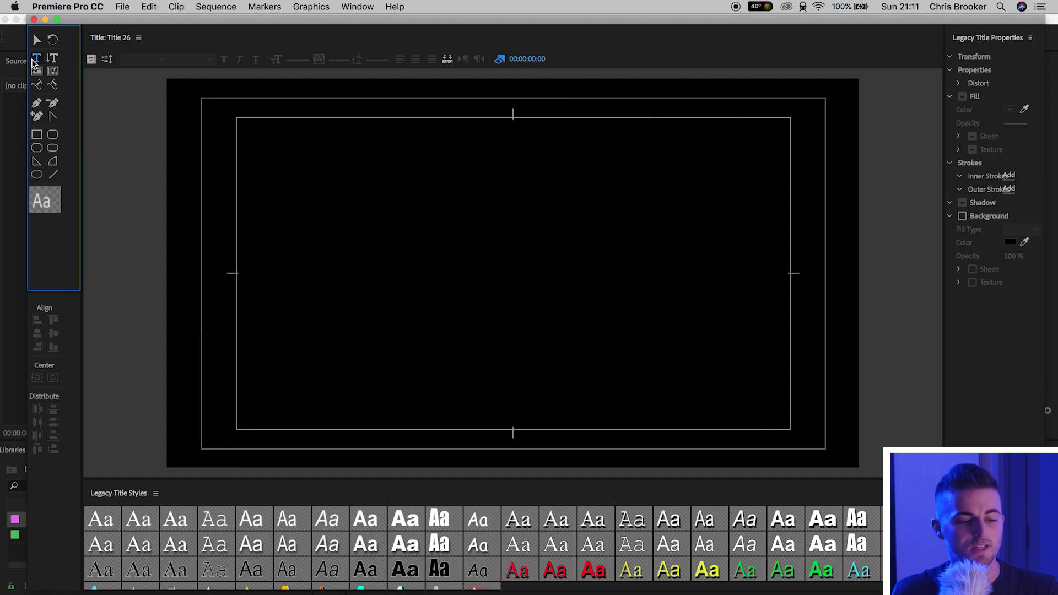
click(334, 234)
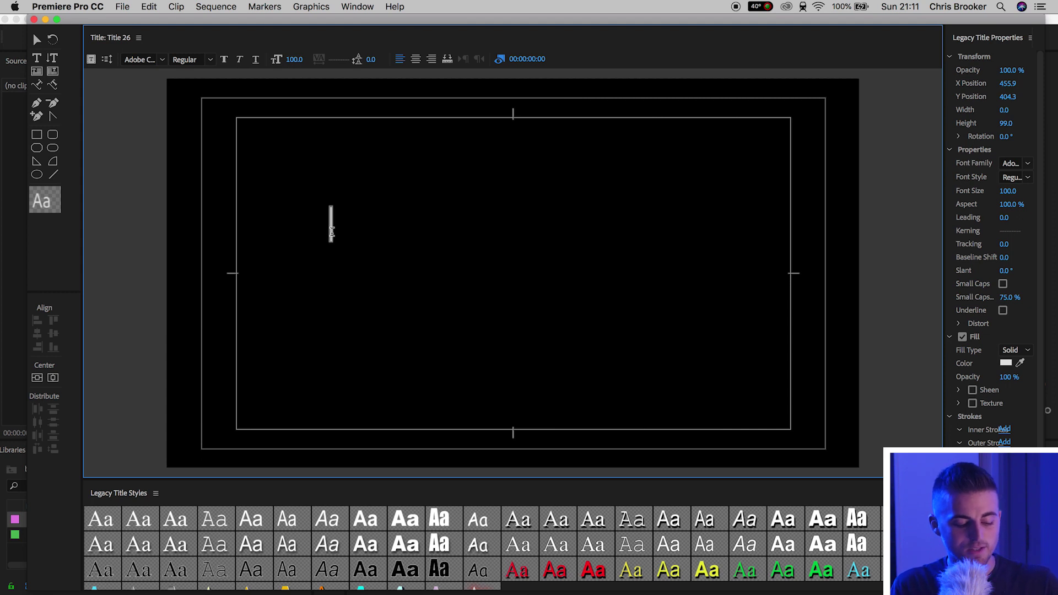
text(CINEMATIC)
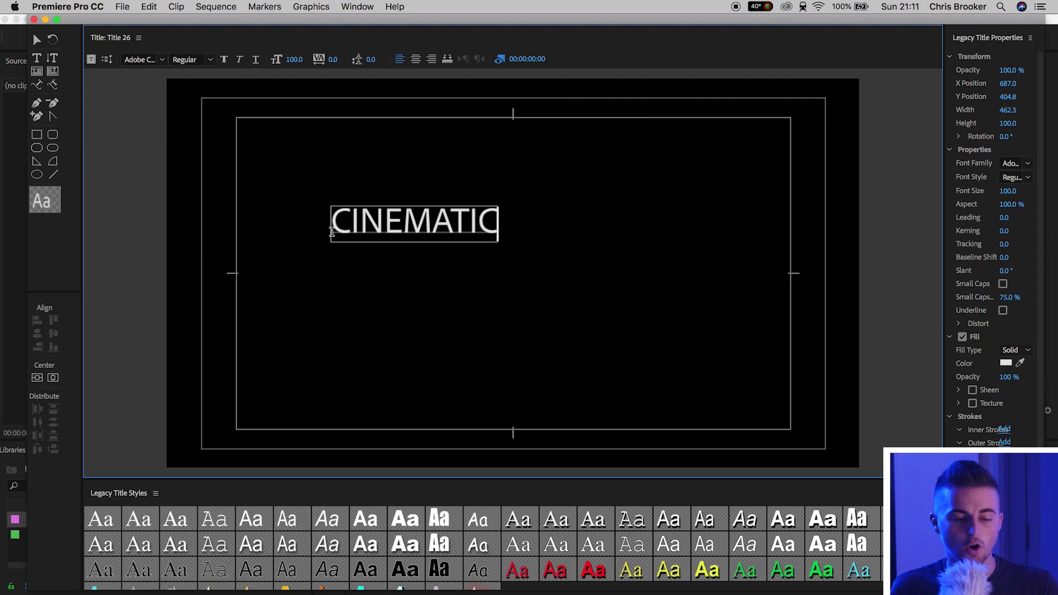
key(Escape)
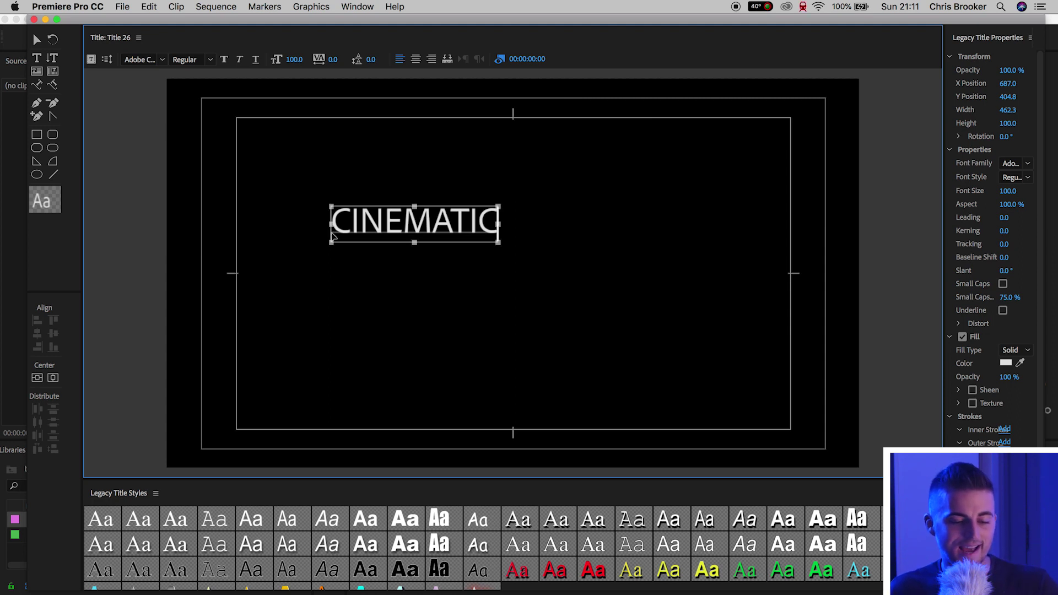
Step: Format the CINEMATIC text in Avenir Light with a font size of 84 and kerning of 56
double_click(332, 231)
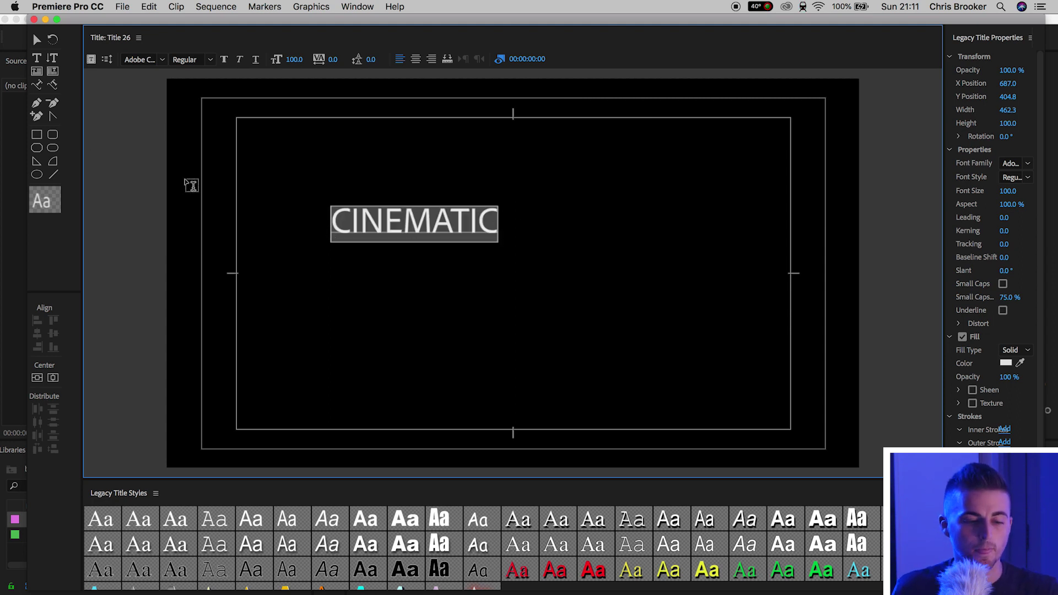
drag(295, 60, 286, 60)
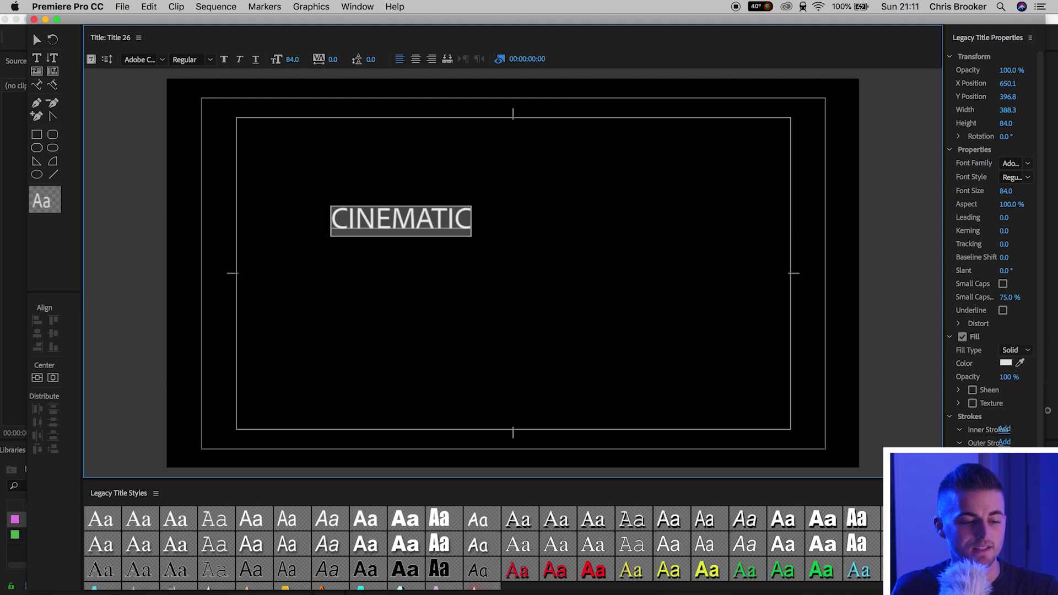
click(163, 60)
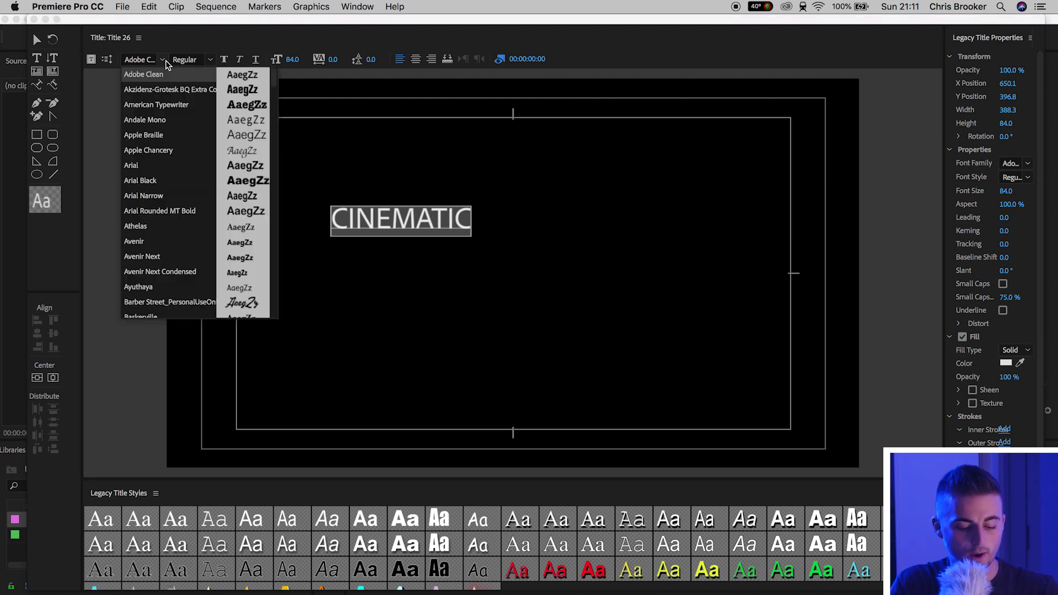
click(136, 61)
text(Avenir)
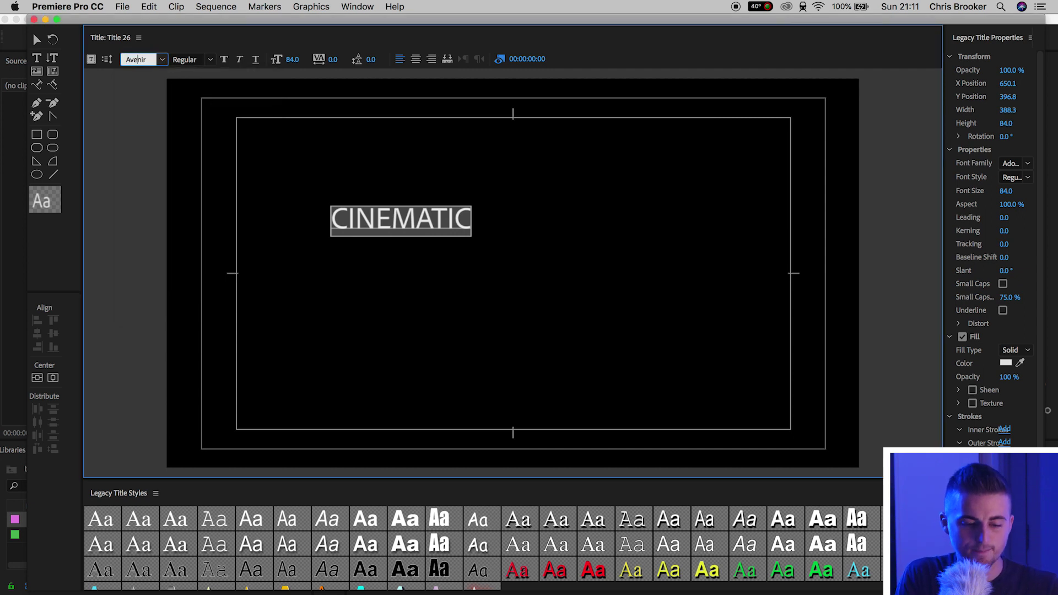
key(Return)
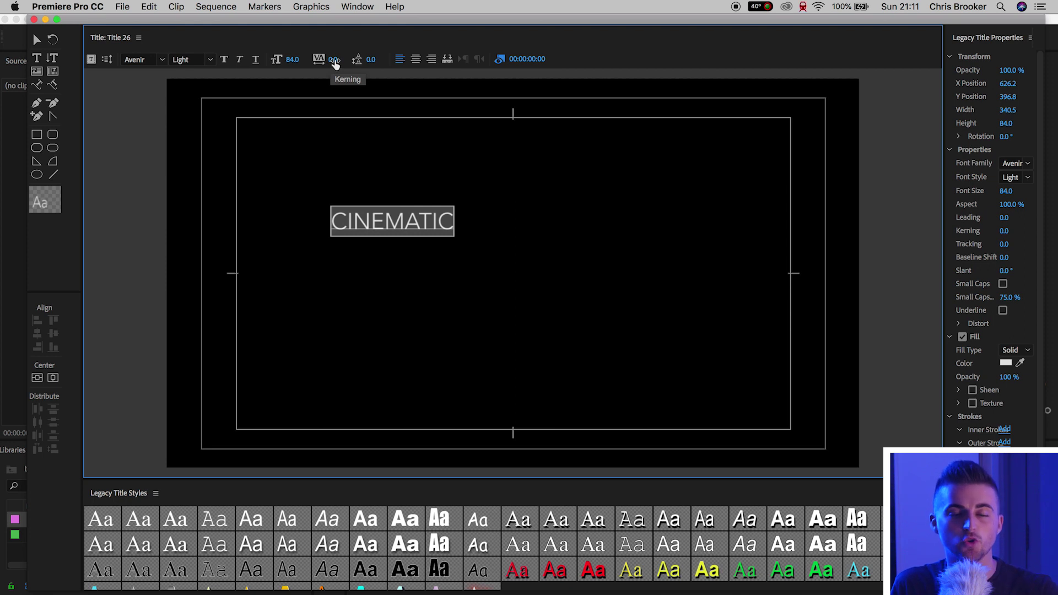
drag(334, 64, 365, 63)
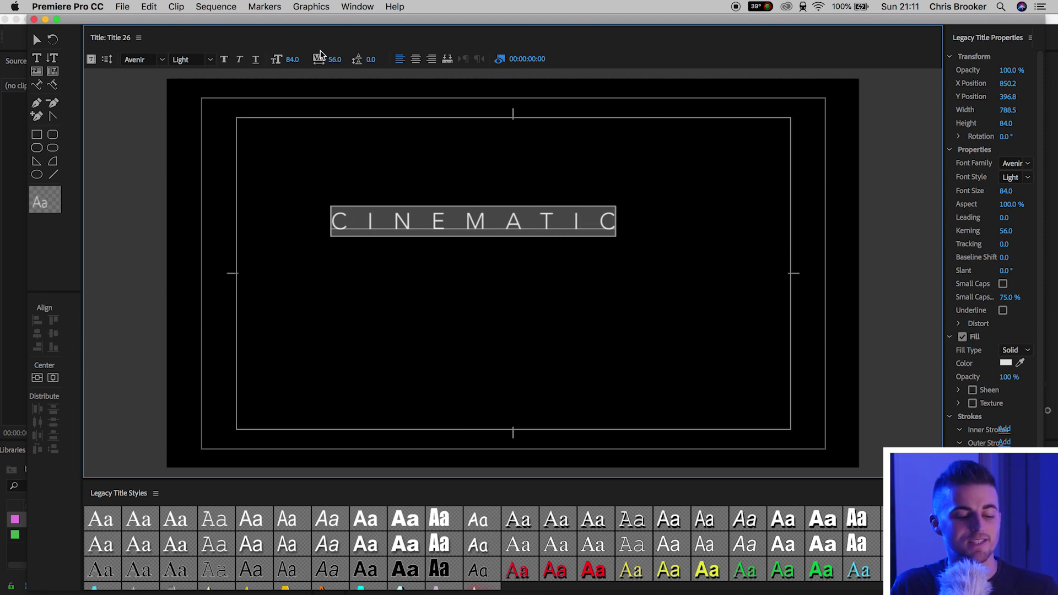
Step: Center the CINEMATIC text horizontally and vertically in the frame, and deselect it
click(53, 379)
click(37, 378)
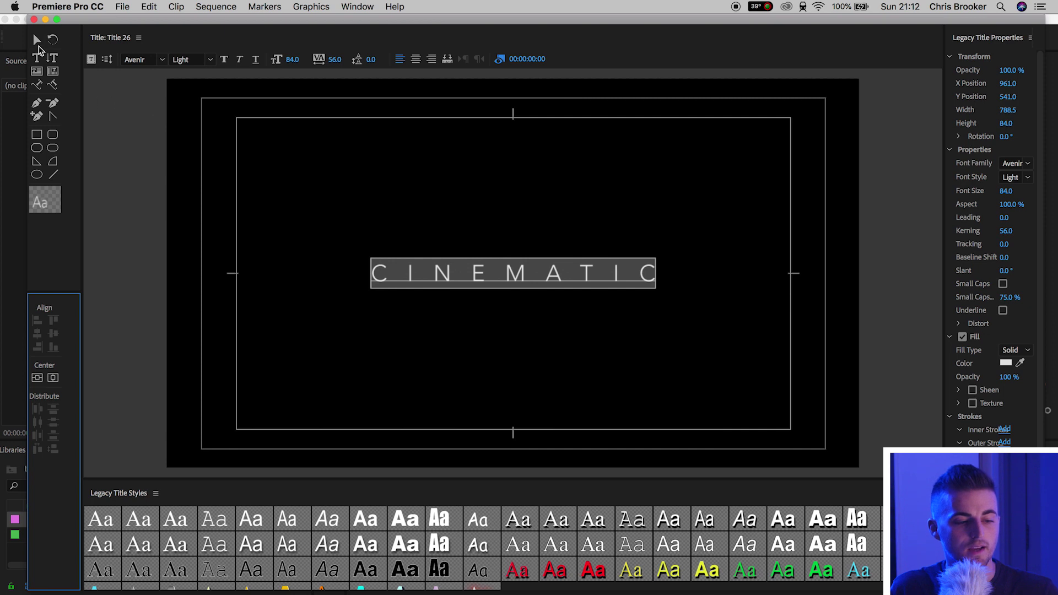
click(37, 40)
click(386, 253)
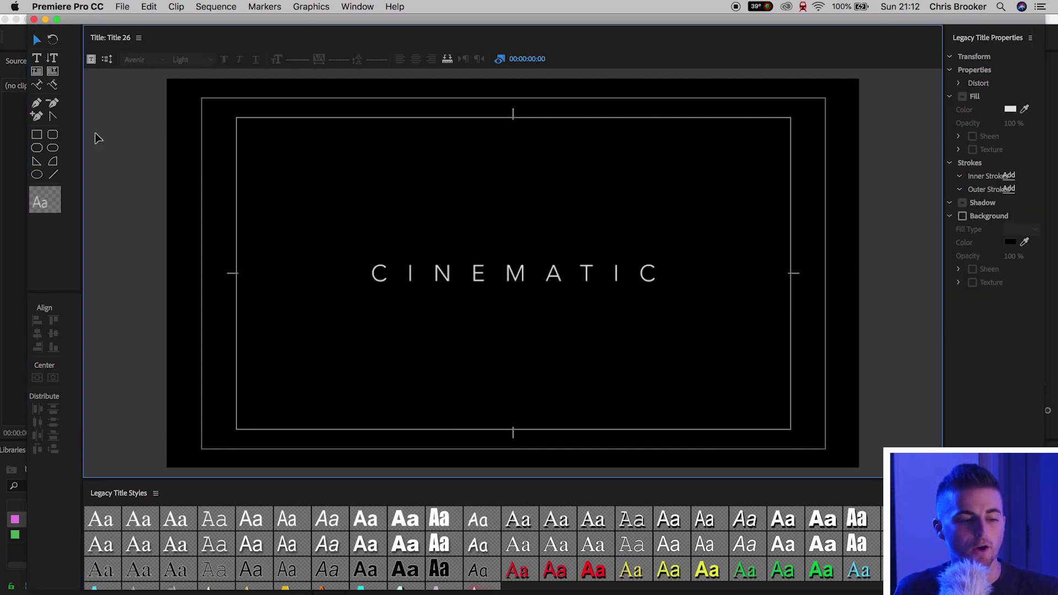
Step: Add a second text object reading "TITLES" above CINEMATIC and set its font size to 41
click(37, 58)
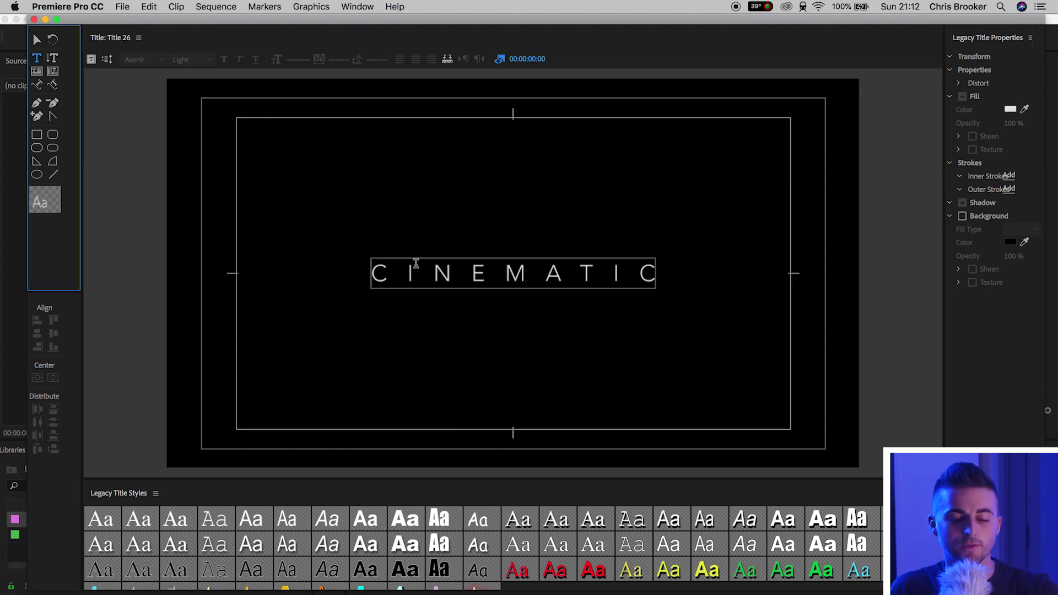
click(384, 192)
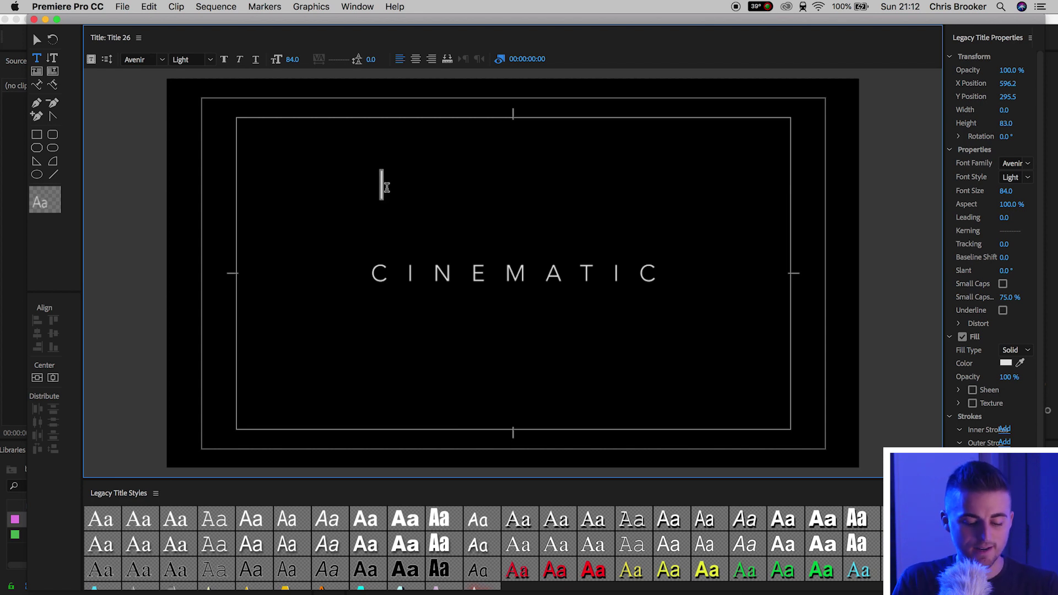
text(TITLES)
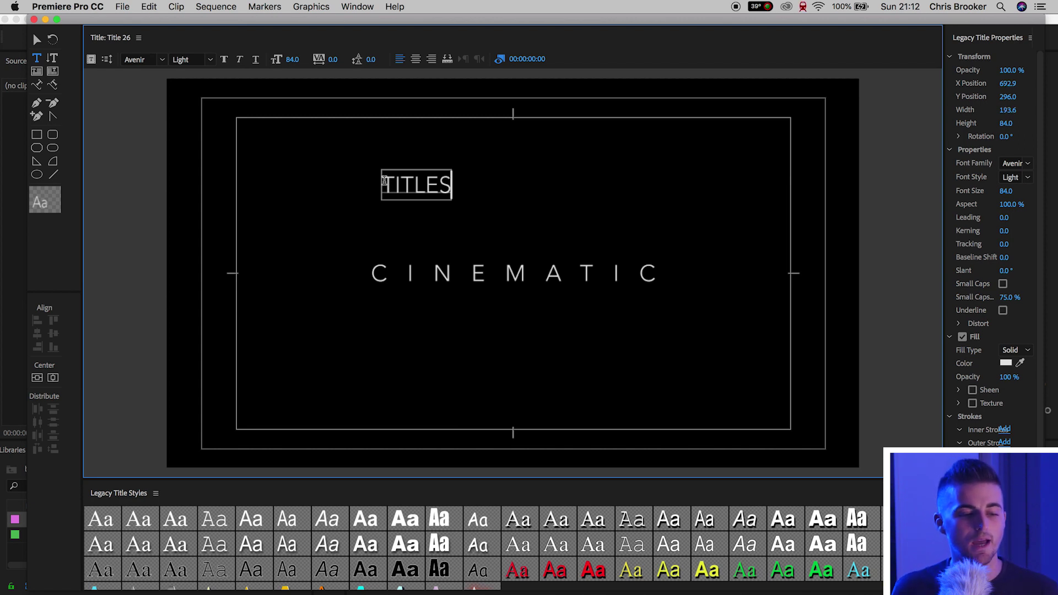
click(37, 40)
drag(286, 66, 262, 67)
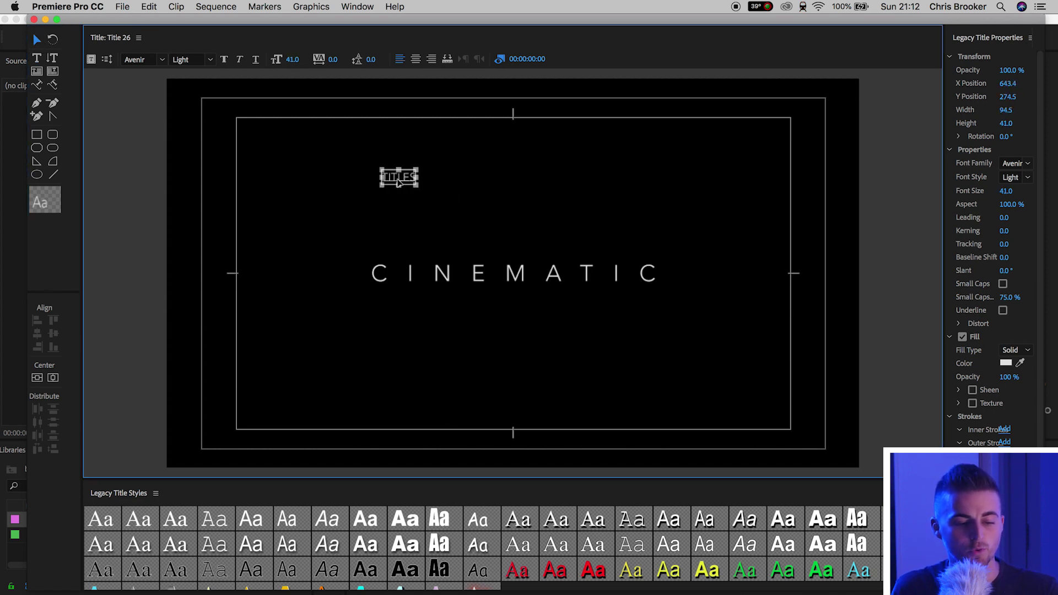
Step: Move TITLES directly beneath CINEMATIC, center it horizontally, and center both text objects vertically together in the frame
drag(399, 177, 510, 294)
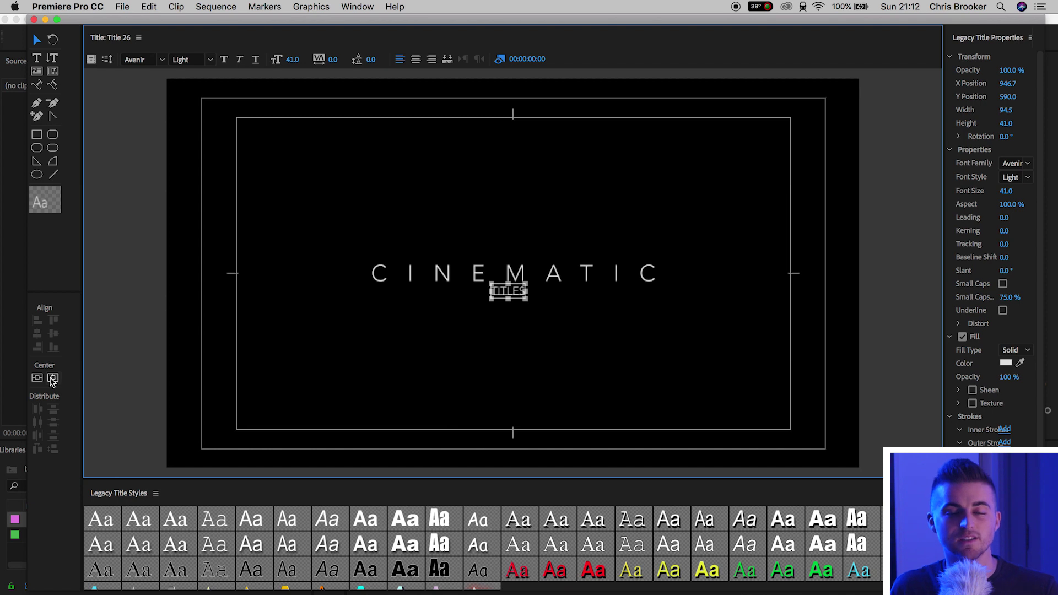
click(53, 379)
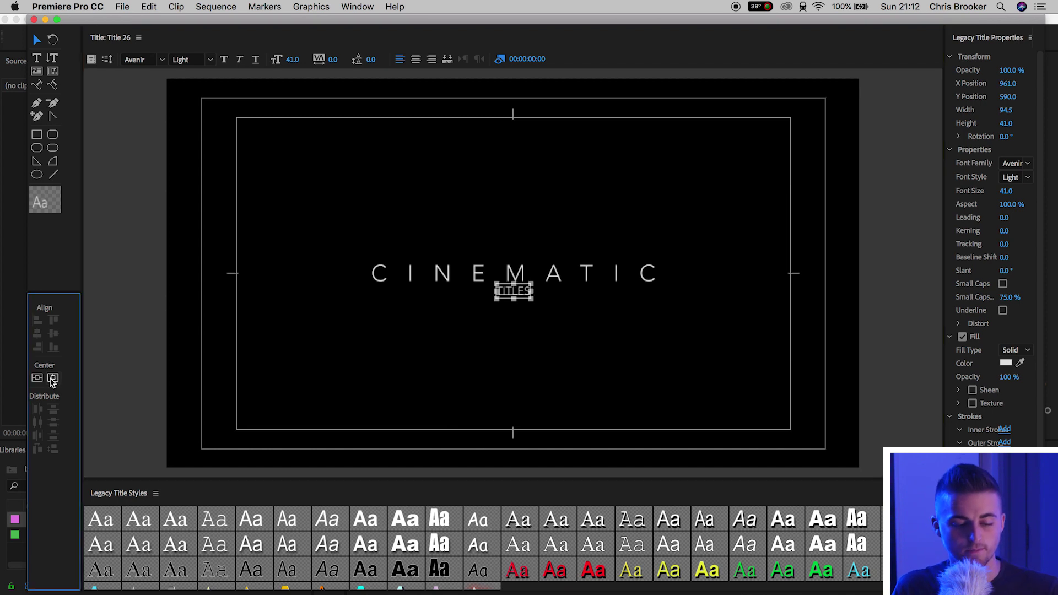
click(284, 423)
drag(216, 190, 634, 344)
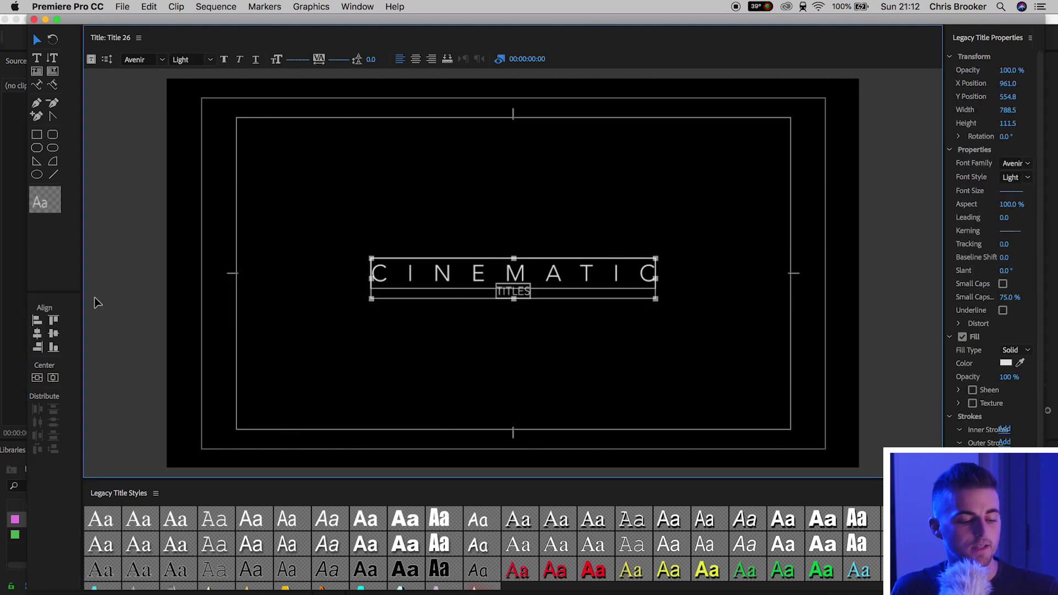
click(37, 378)
click(217, 386)
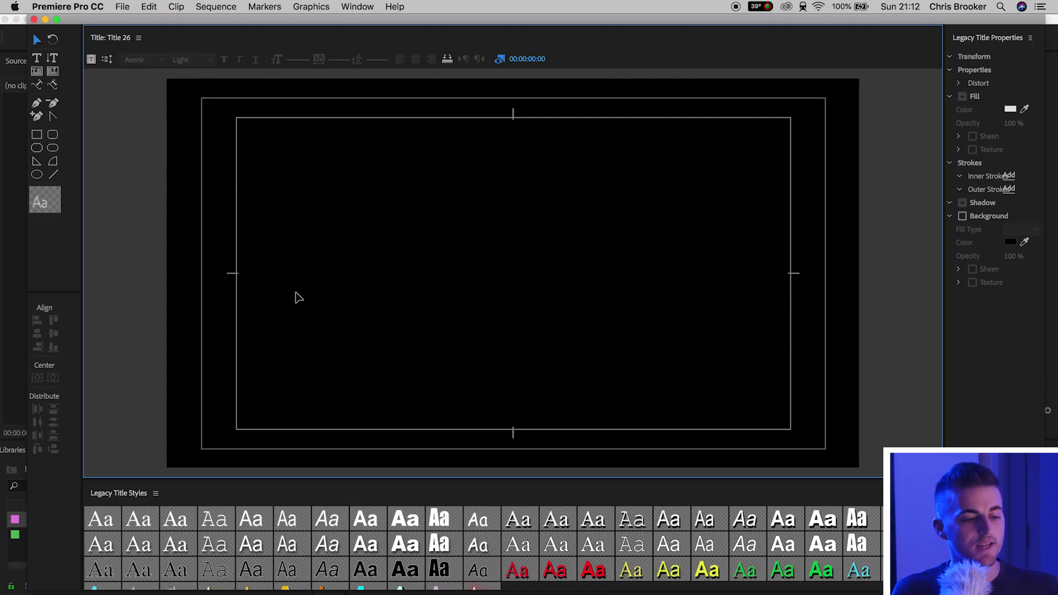
Step: Add a text object reading "CINEMATIC" to the emptied title canvas, slightly up and left of its center
click(37, 58)
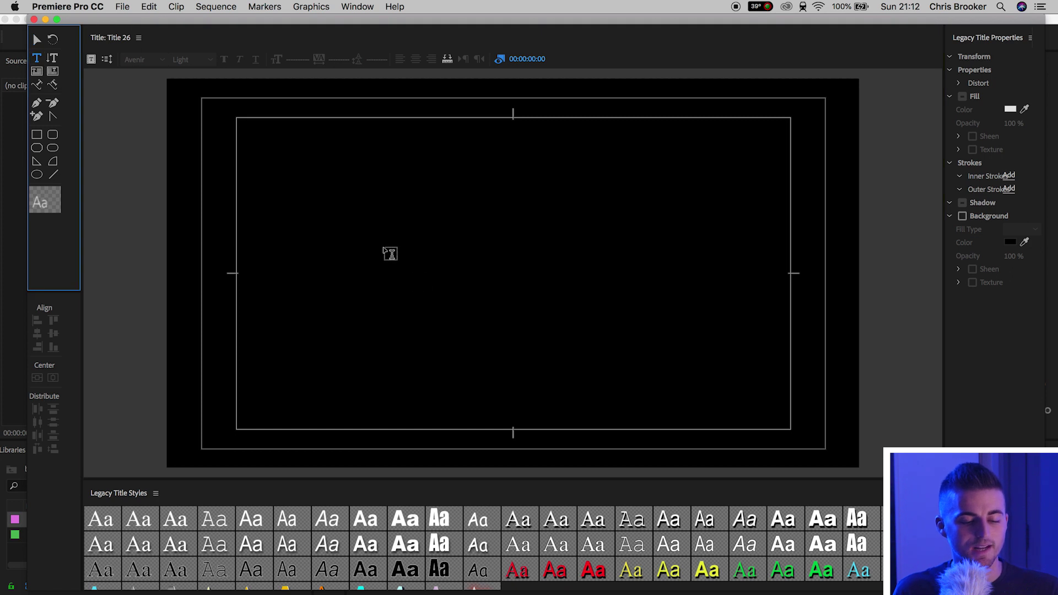
click(384, 245)
text(CINEMATIC)
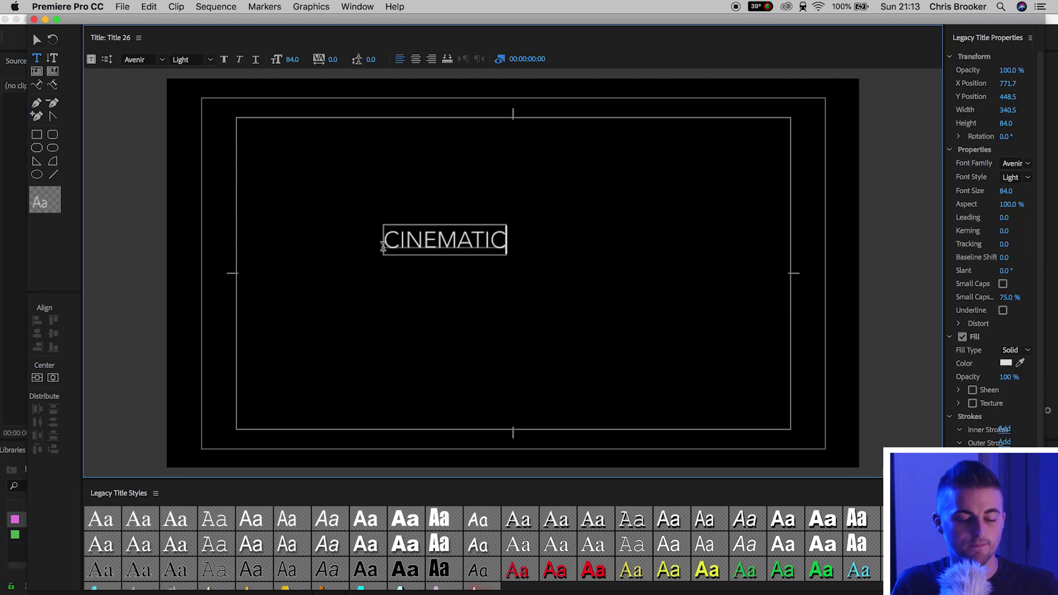
Step: Try the Dancing on the Beach font on the whole CINEMATIC text
key(super+a)
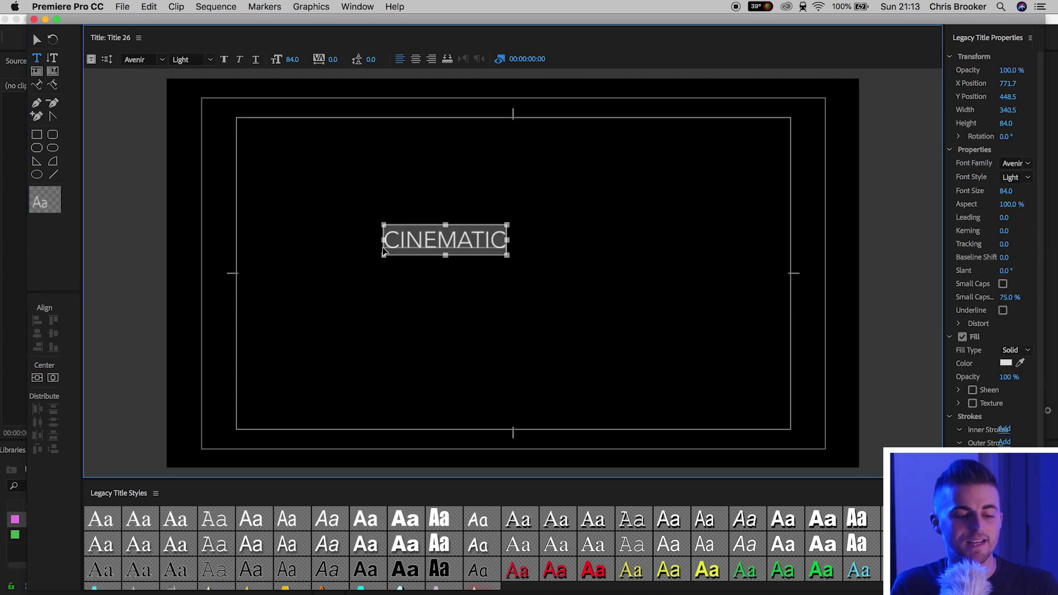
click(144, 60)
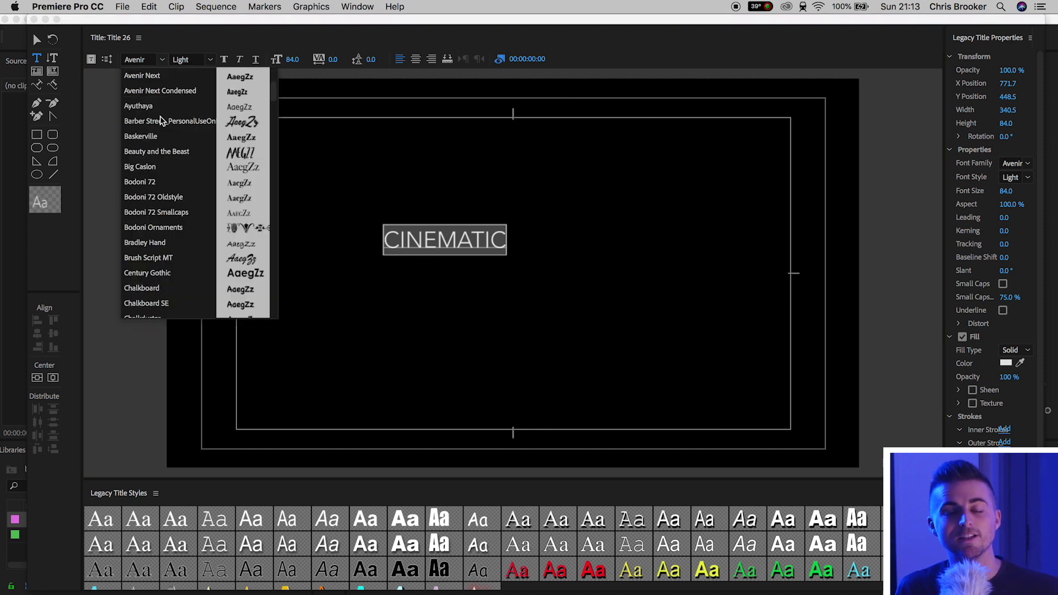
scroll(169, 155, down, 1)
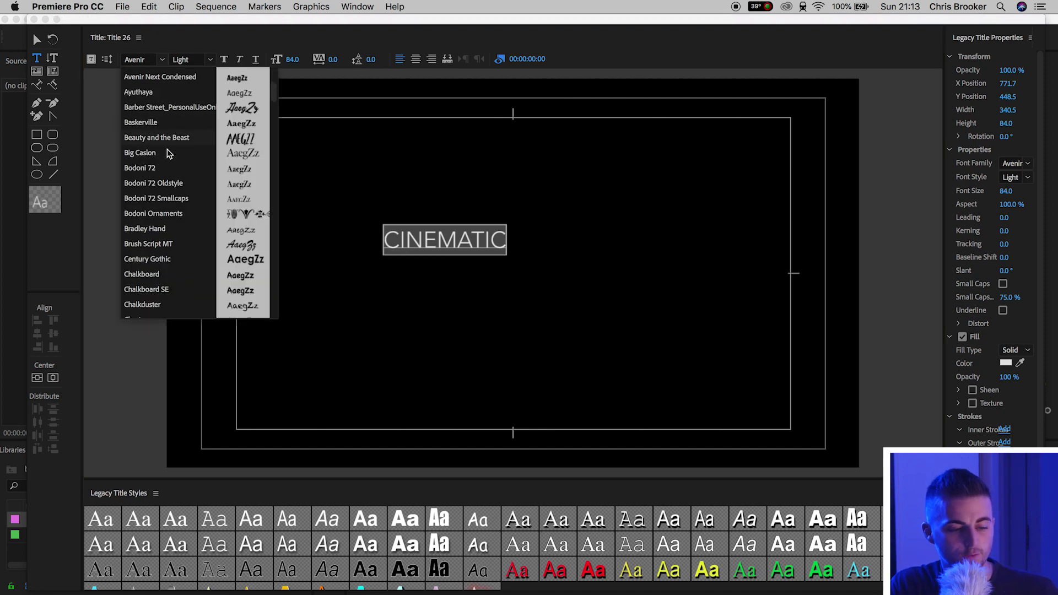
scroll(169, 155, down, 5)
scroll(169, 154, down, 2)
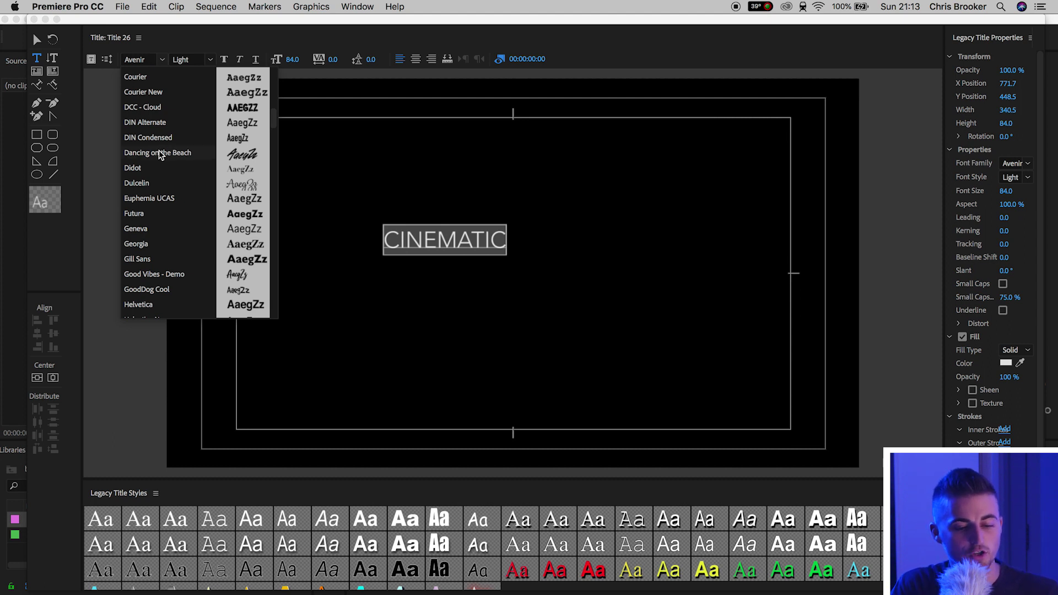
click(159, 152)
click(162, 59)
scroll(172, 237, down, 6)
scroll(174, 235, up, 8)
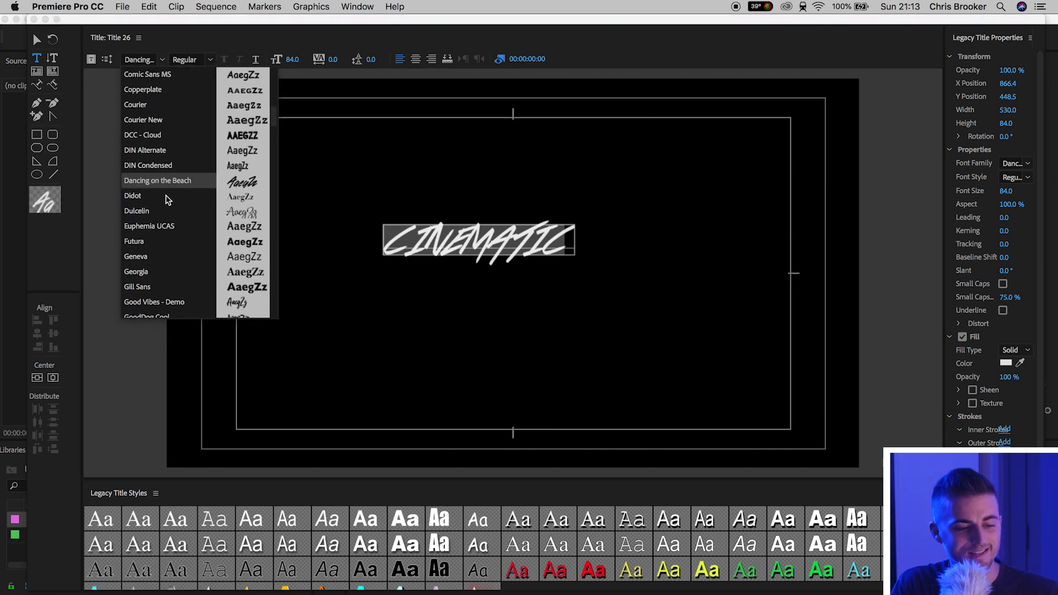
click(168, 182)
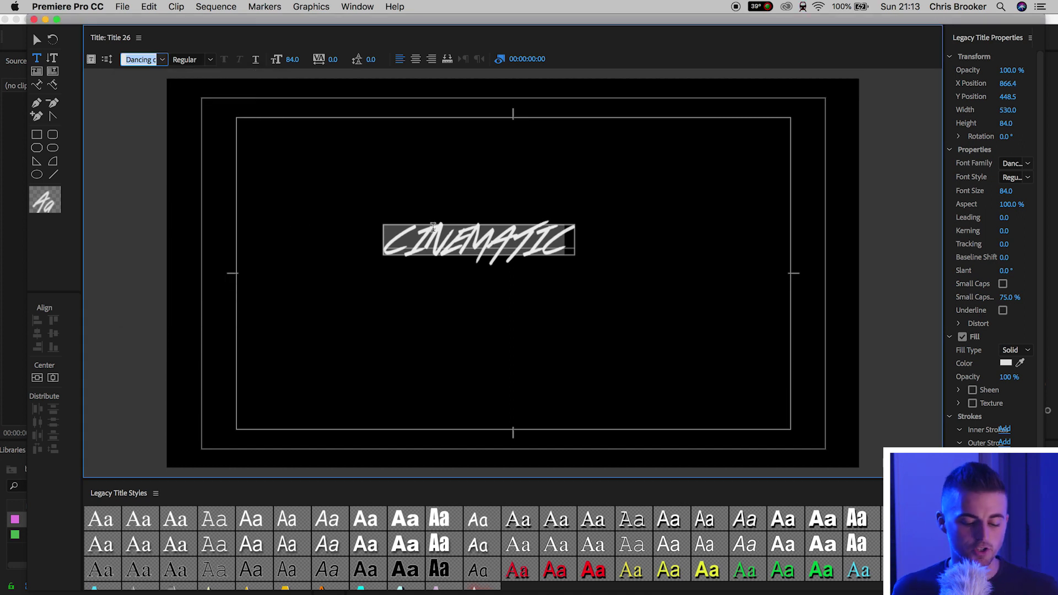
Step: Set the text's font back to Adobe Clean and replace CINEMATIC with "Cinematic"
text(Adobe Cl)
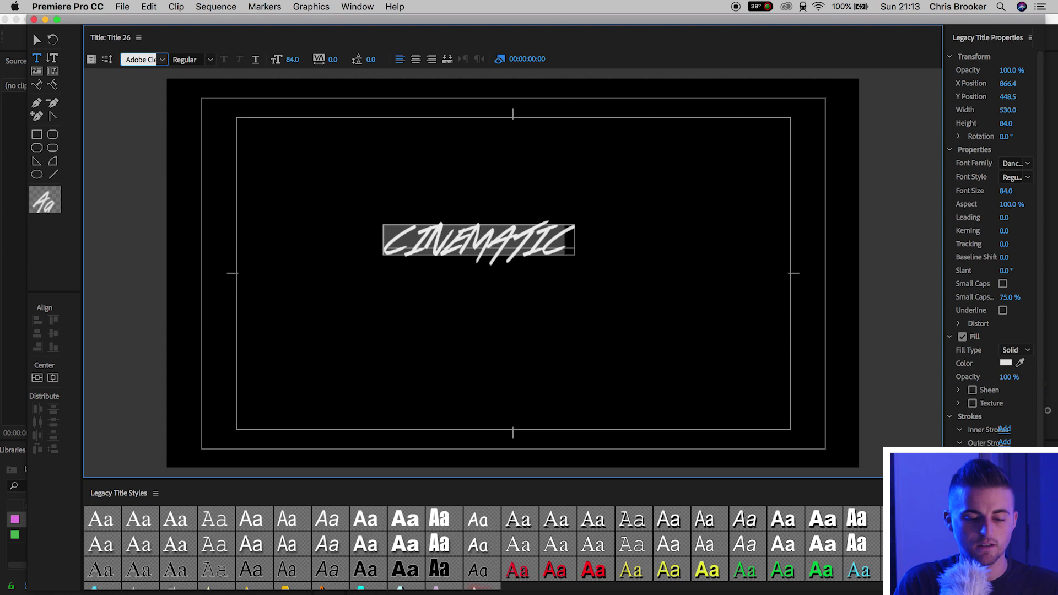
key(Return)
double_click(520, 250)
key(BackSpace)
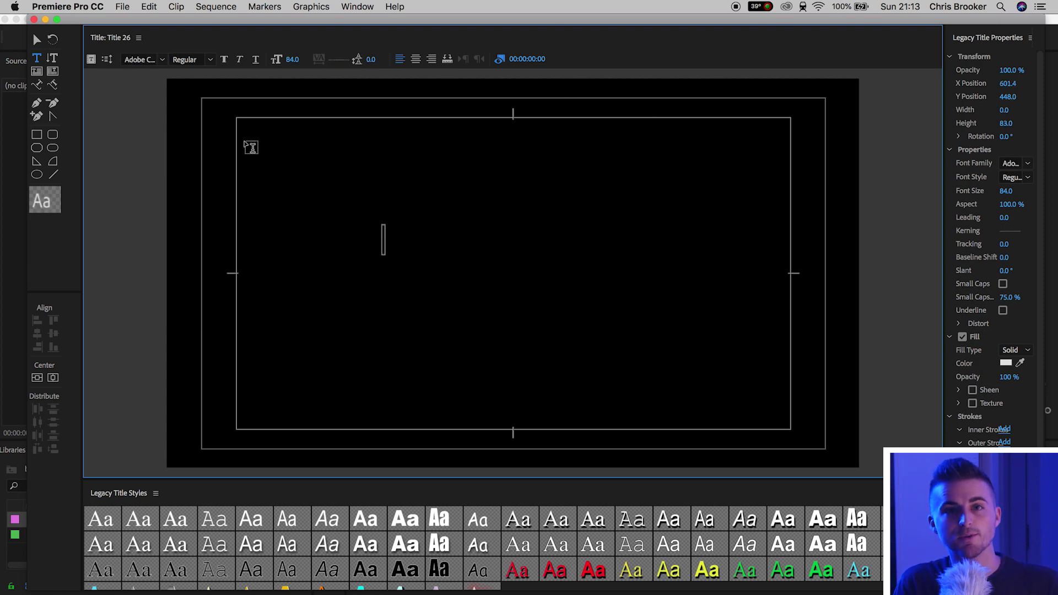
text(Cineam)
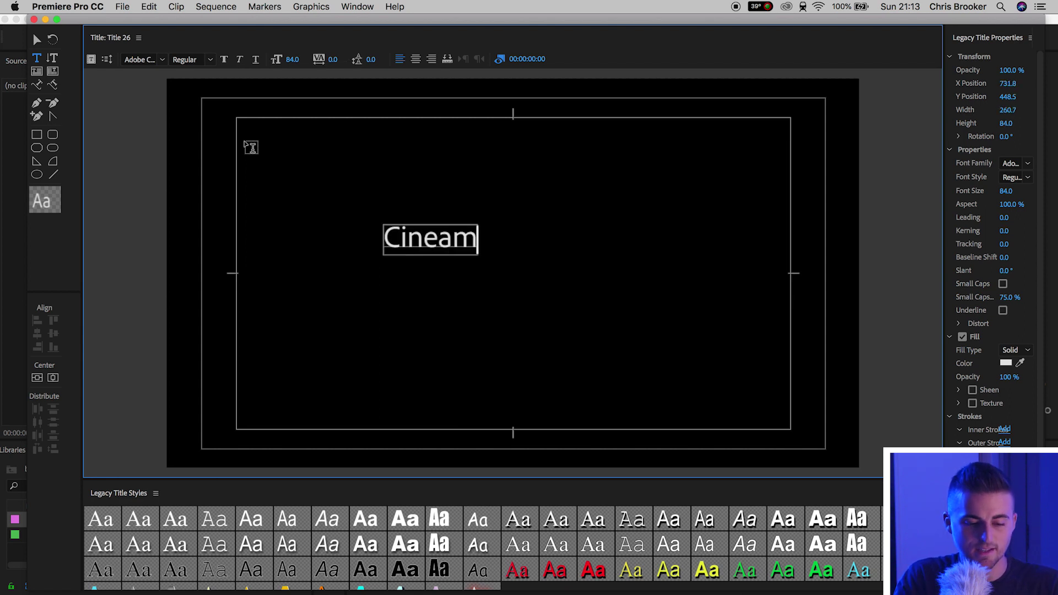
key(BackSpace)
key(BackSpace)
text(matic)
Step: Apply the Dancing on the Beach font to the whole Cinematic text and center it horizontally and vertically in the frame
key(super+a)
click(138, 59)
text(Dancing)
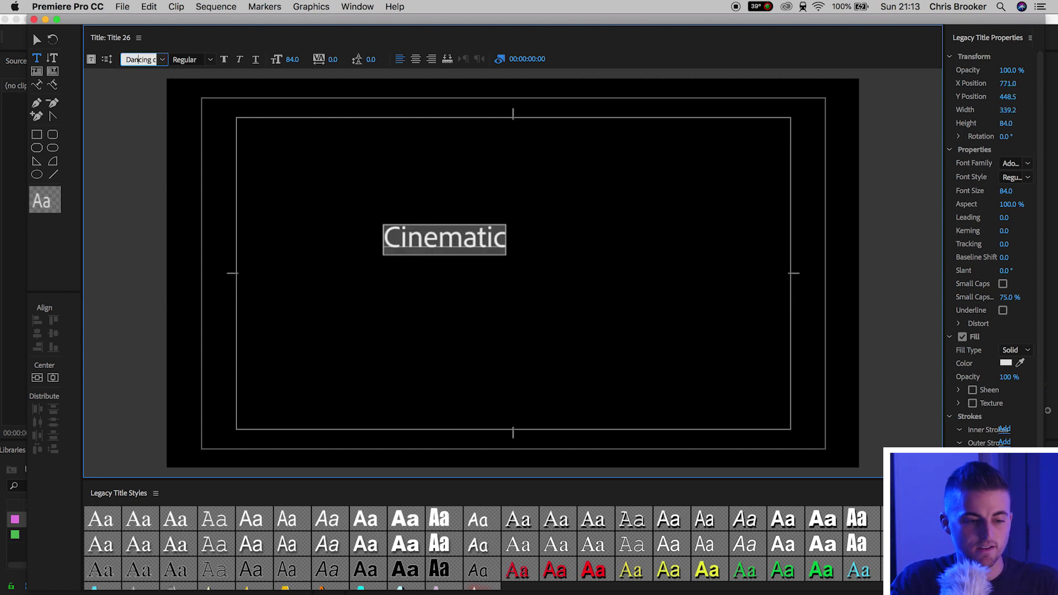
key(Return)
click(51, 379)
click(51, 379)
click(37, 379)
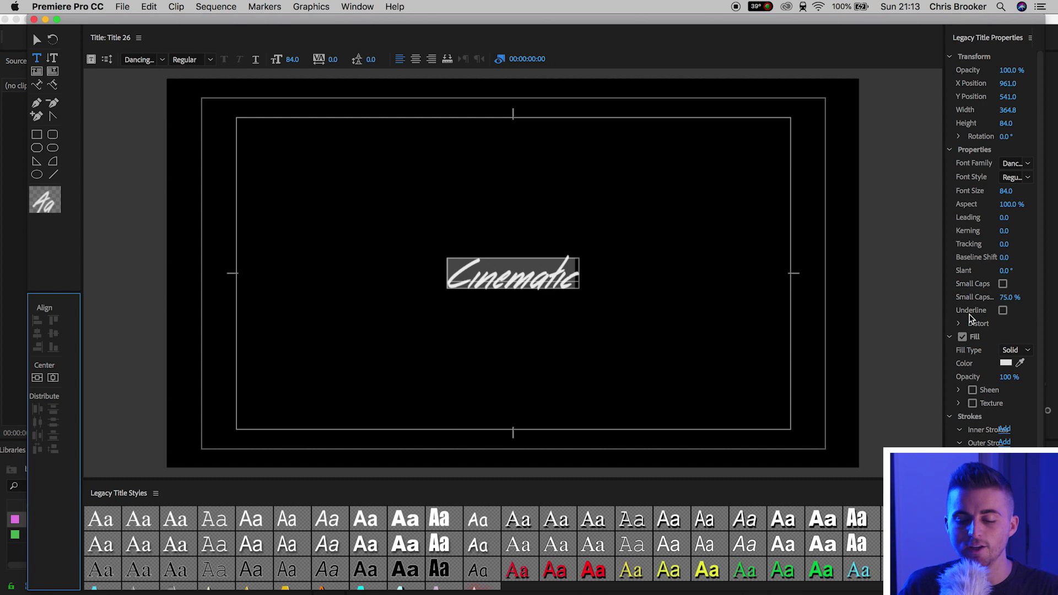
Step: Widen the title properties area and change the Cinematic text's fill type to Linear Gradient
drag(948, 303, 879, 297)
scroll(948, 265, down, 2)
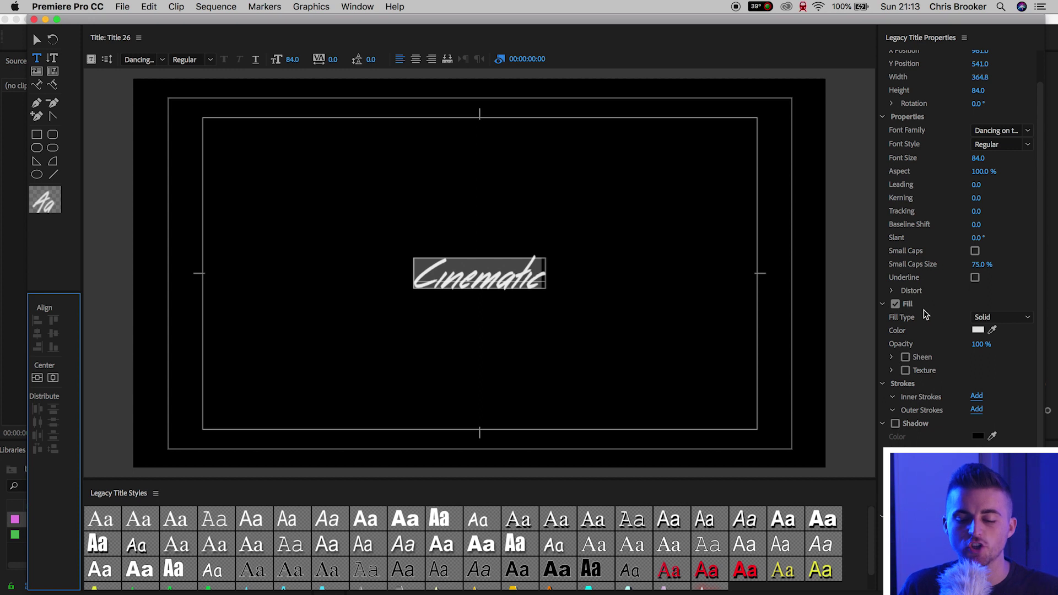
click(987, 318)
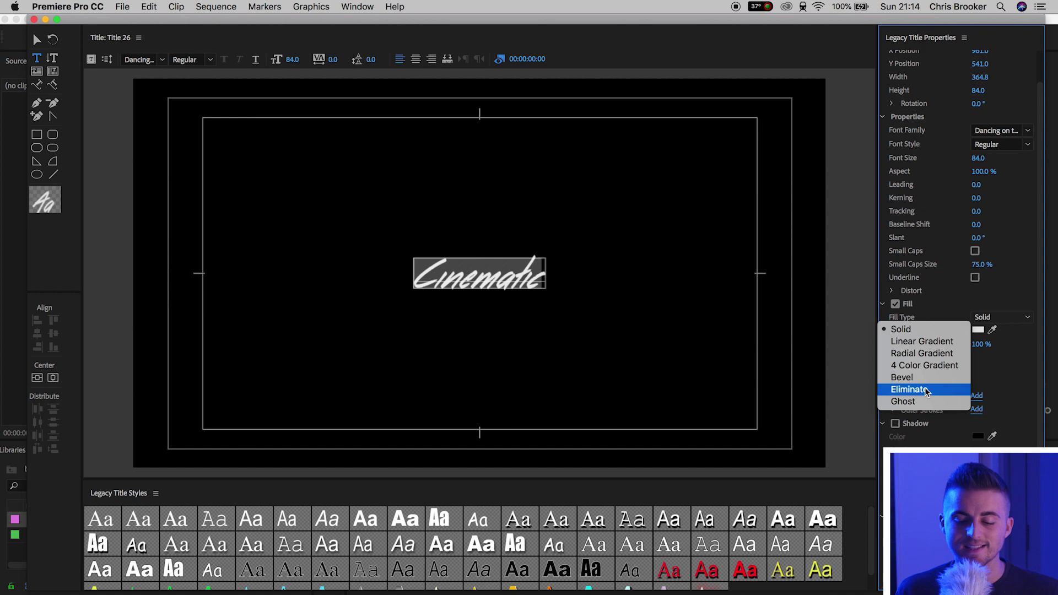
click(925, 341)
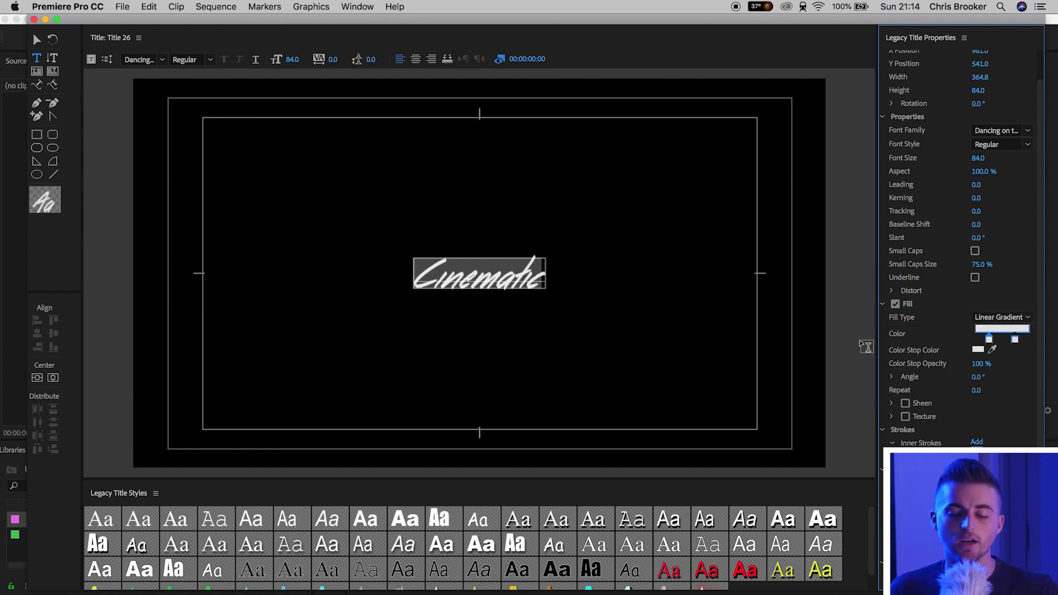
Step: Set the first color stop of the gradient to bright cyan-blue 00CBFF
double_click(990, 340)
click(506, 203)
click(543, 263)
click(559, 247)
drag(559, 247, 560, 232)
click(513, 230)
click(656, 144)
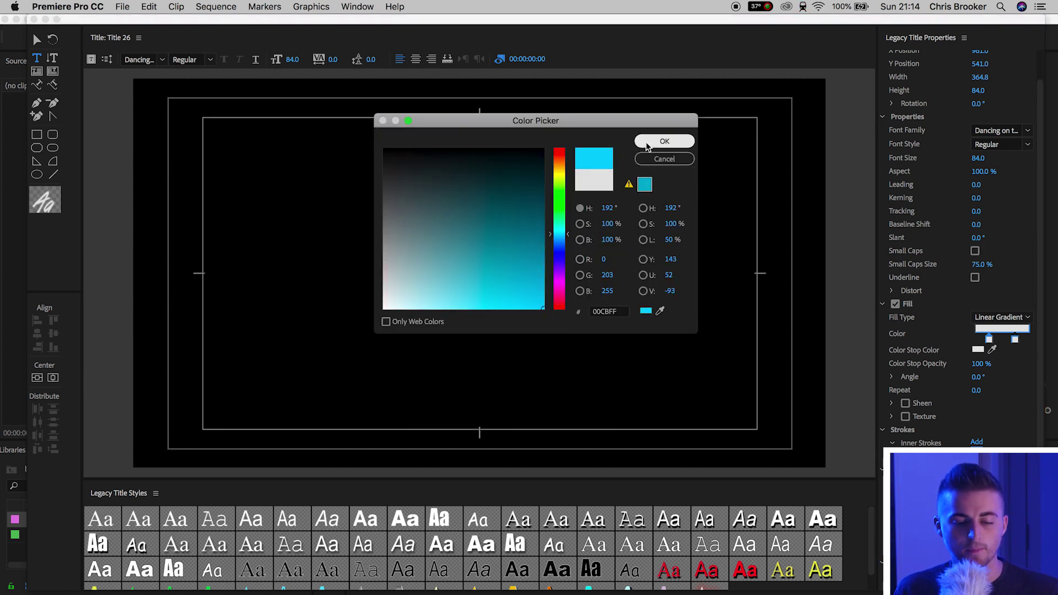
Step: Set the second color stop of the gradient to a fully saturated magenta
double_click(1015, 339)
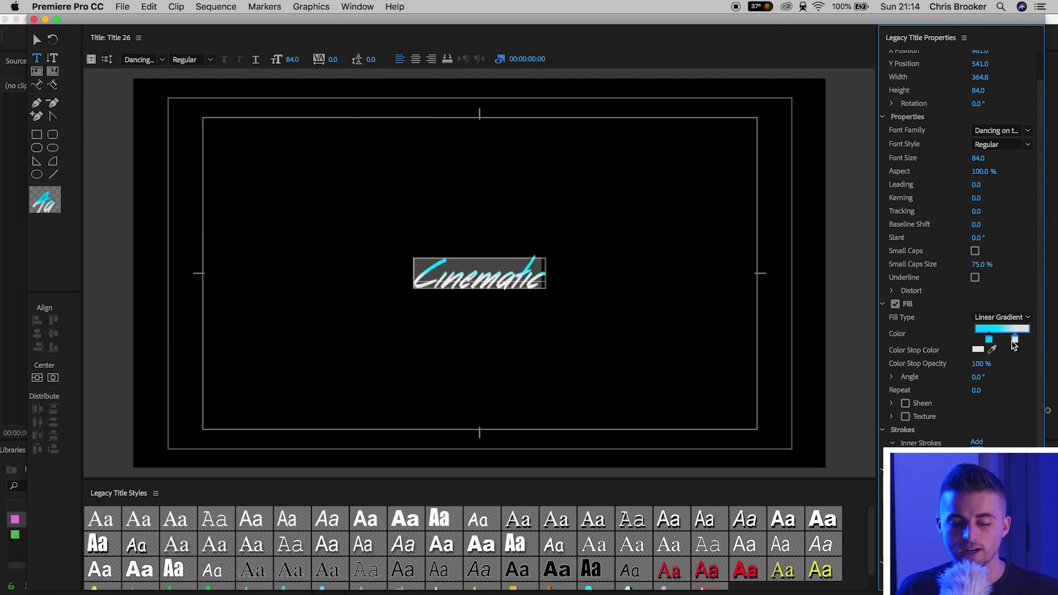
drag(559, 265, 560, 287)
click(470, 243)
click(544, 309)
click(656, 143)
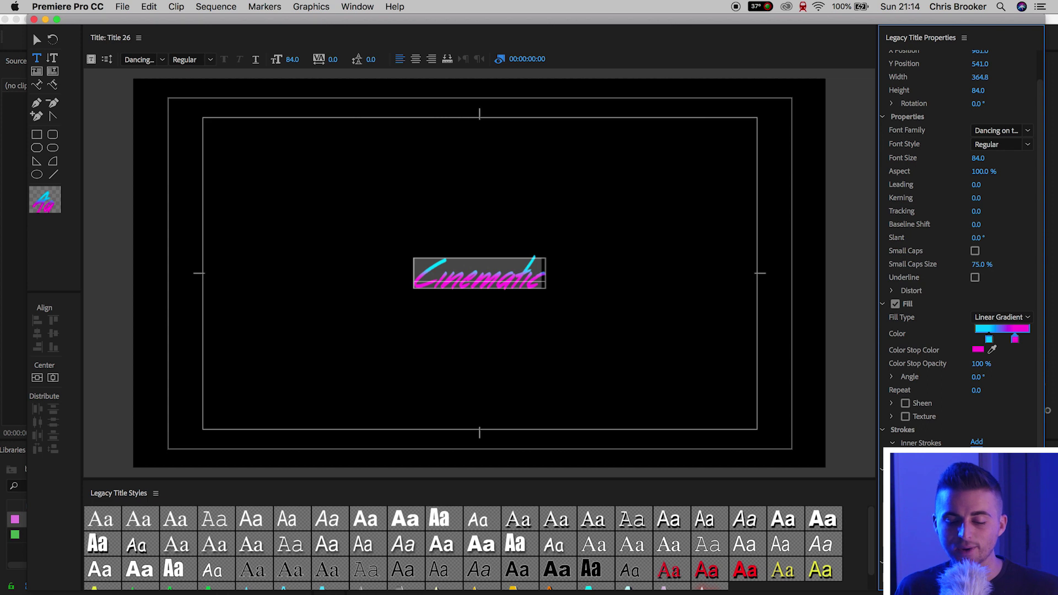
Step: Lower the magenta color stop's opacity to 41% and set the gradient angle to 23°
drag(980, 364, 964, 363)
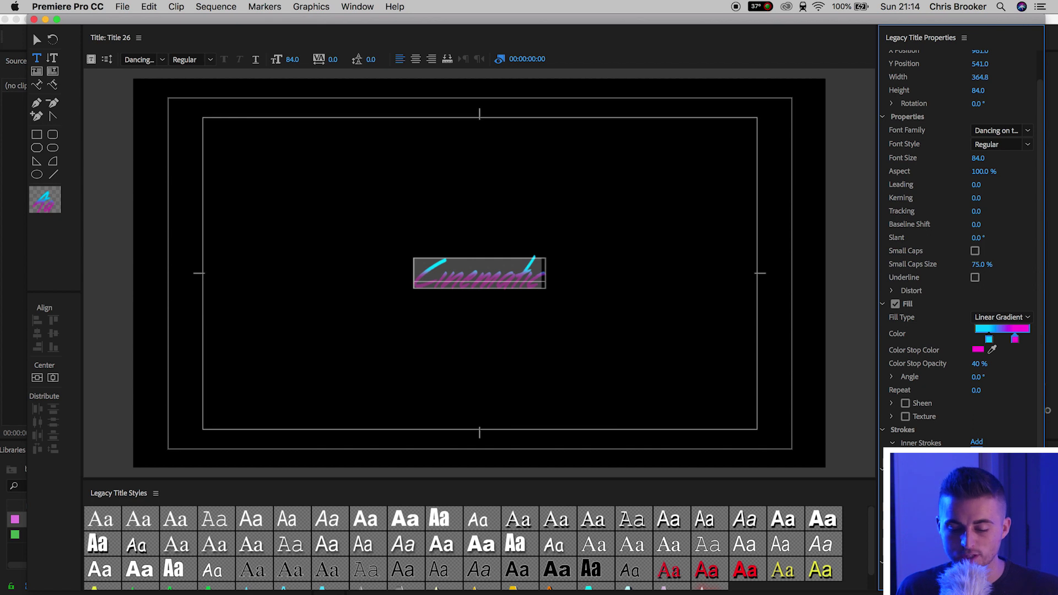
drag(986, 376, 968, 377)
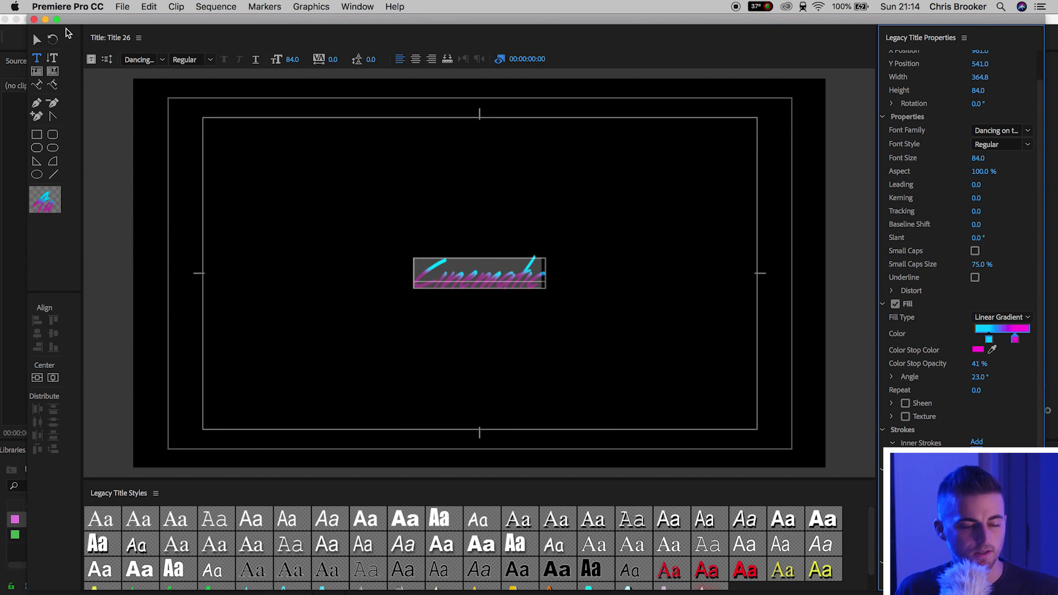
key(Escape)
Step: Add a white outer edge stroke of size 6 to the Cinematic text
scroll(1008, 380, down, 2)
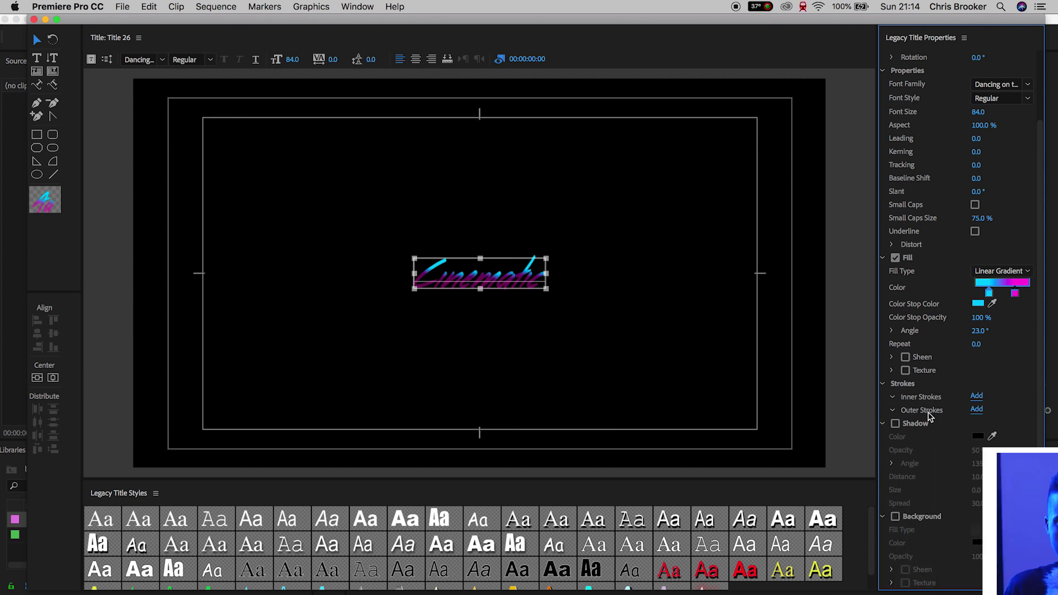
click(977, 409)
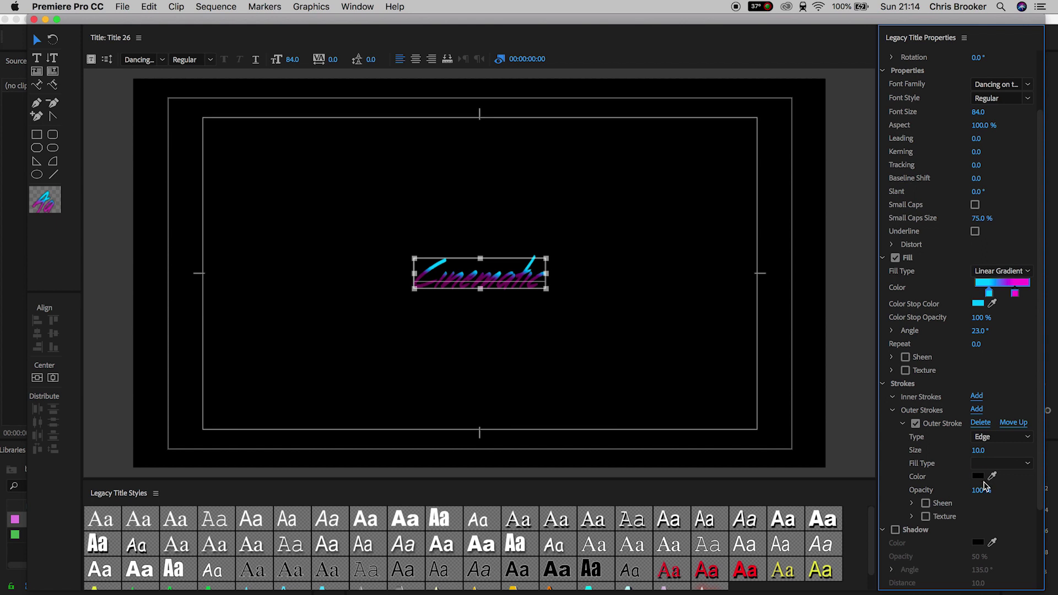
click(978, 477)
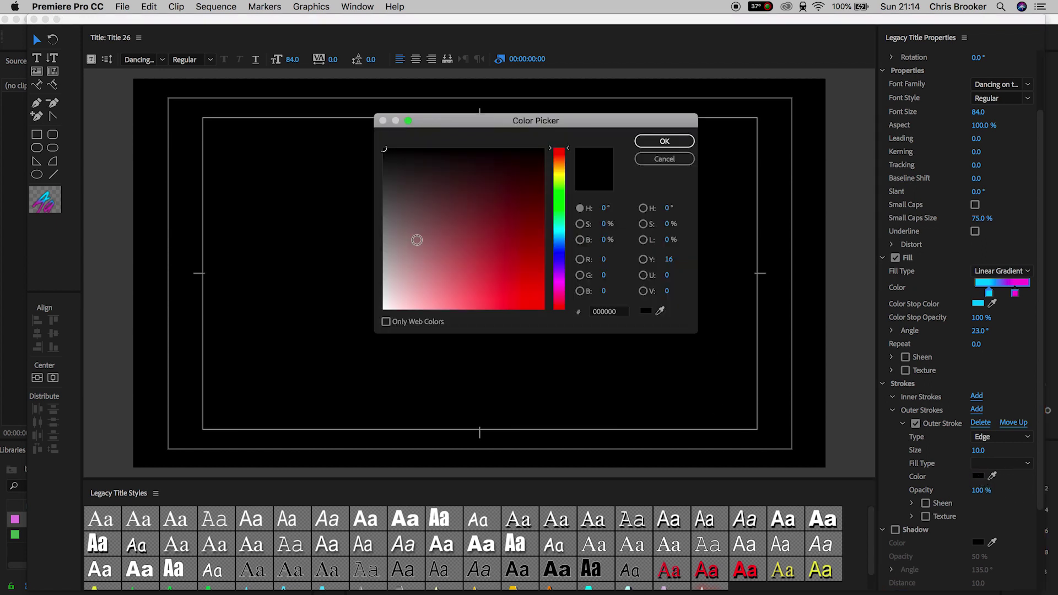
drag(411, 232, 359, 326)
click(664, 141)
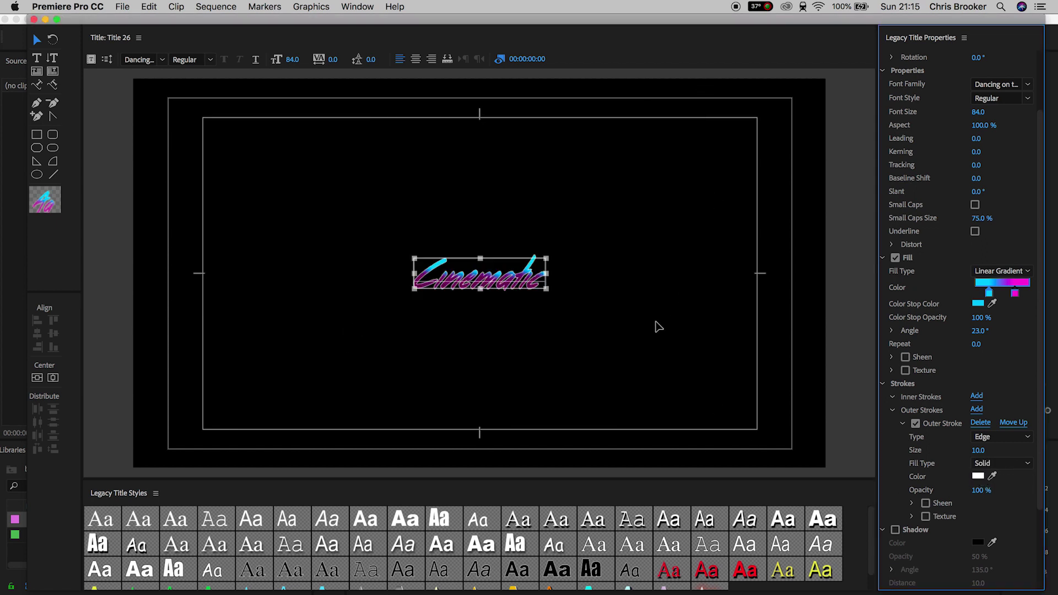
mouse_move(978, 453)
mouse_down()
mouse_move(1008, 453)
mouse_move(967, 453)
mouse_up()
click(696, 368)
Step: Enlarge the Cinematic text to font size 104 and center it horizontally in the frame
click(472, 281)
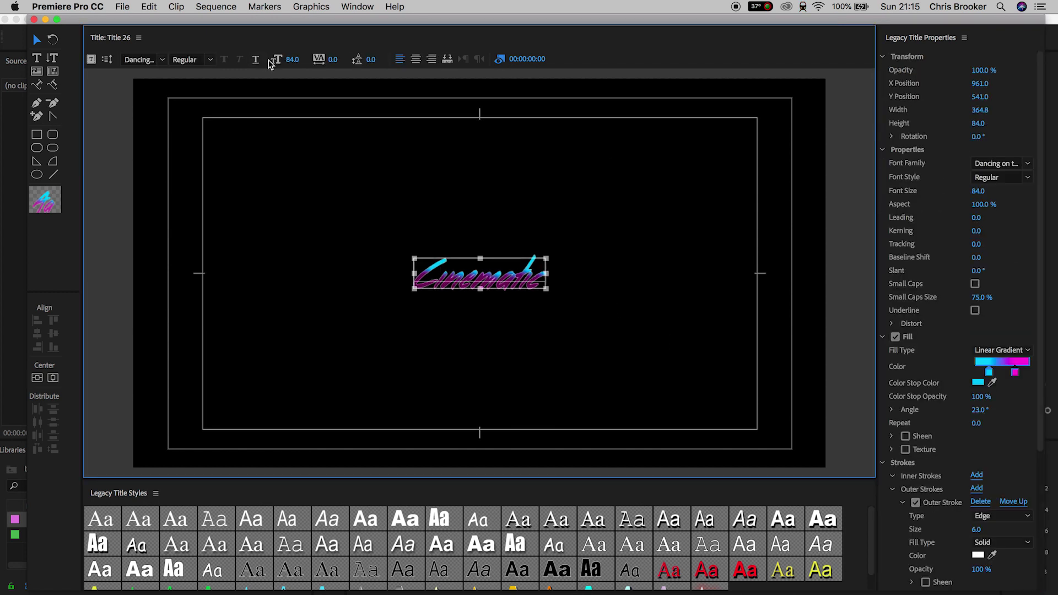
mouse_move(292, 59)
mouse_down()
mouse_move(320, 59)
mouse_move(303, 59)
mouse_up()
click(54, 378)
click(478, 390)
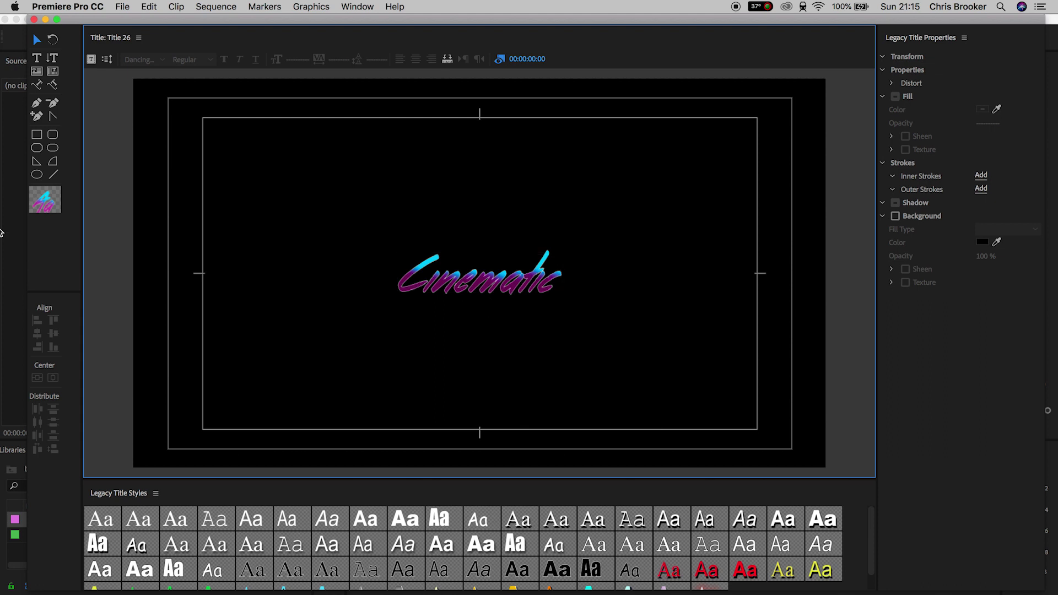
Step: Add a text object reading "TITLES" above Cinematic and set its font to Avenir
click(36, 59)
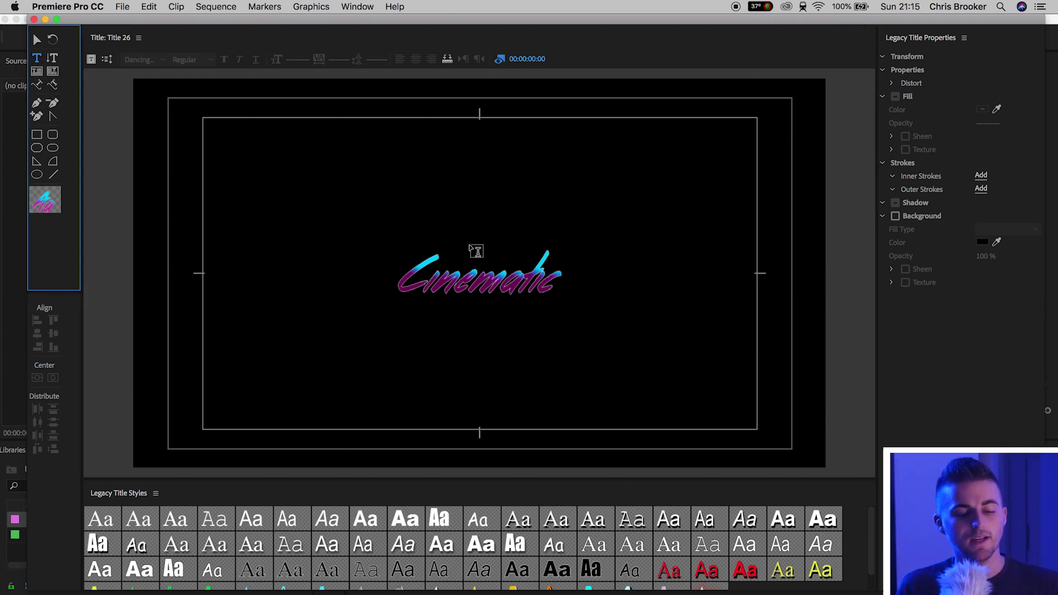
click(406, 186)
text(TITLES)
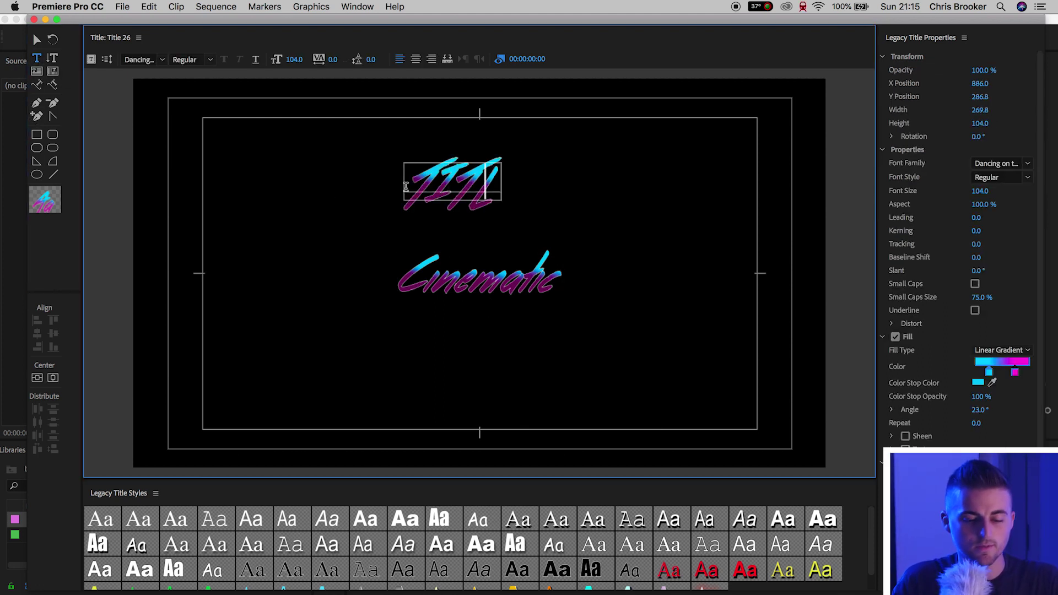
key(super+a)
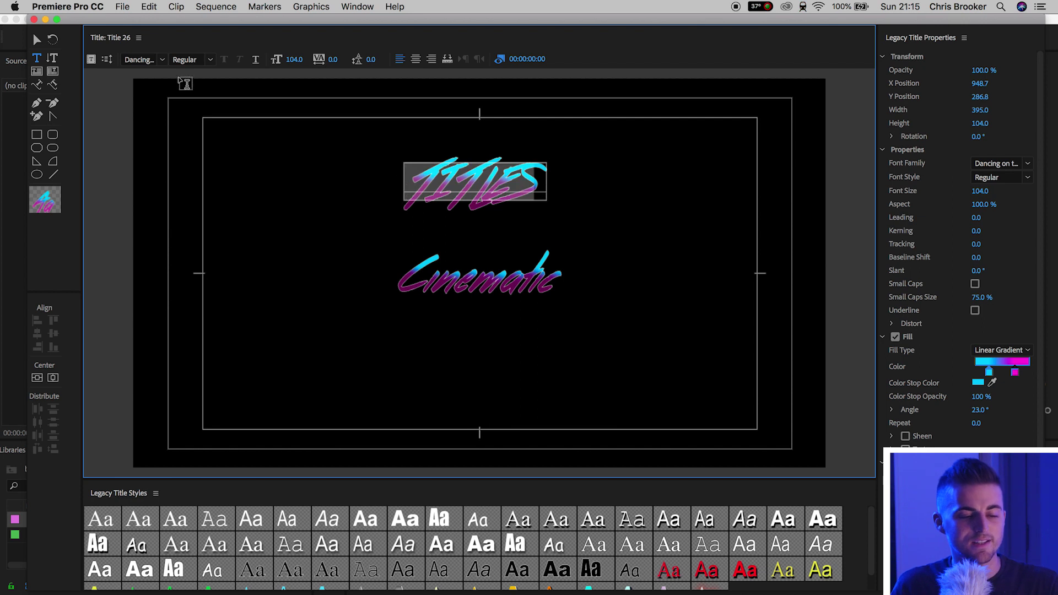
click(147, 59)
text(Avenir)
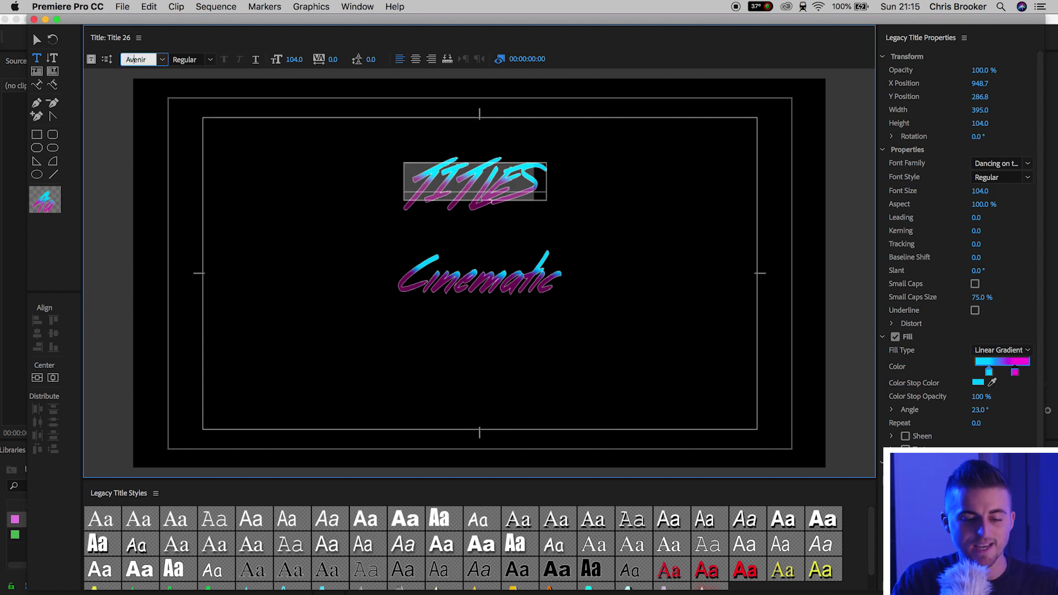
key(Return)
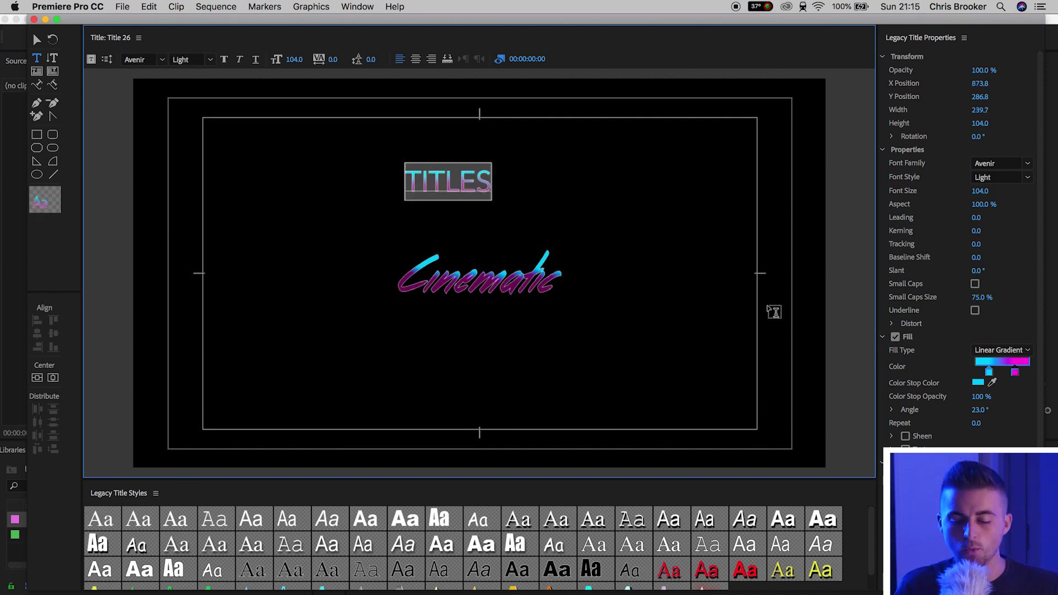
Step: Change the TITLES fill to Solid with white FFFFFF as its color
click(1023, 350)
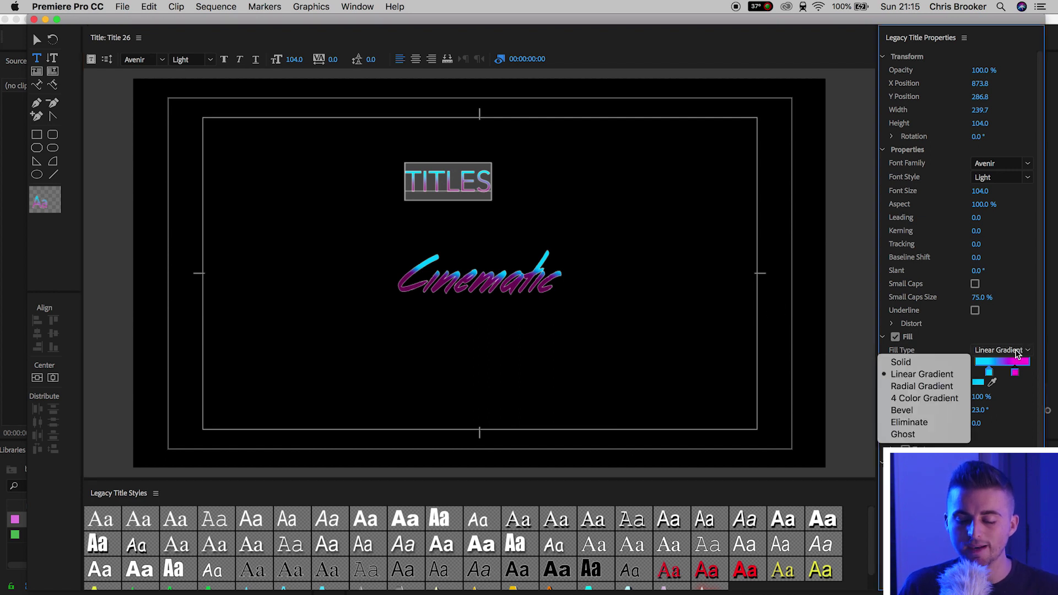
click(936, 363)
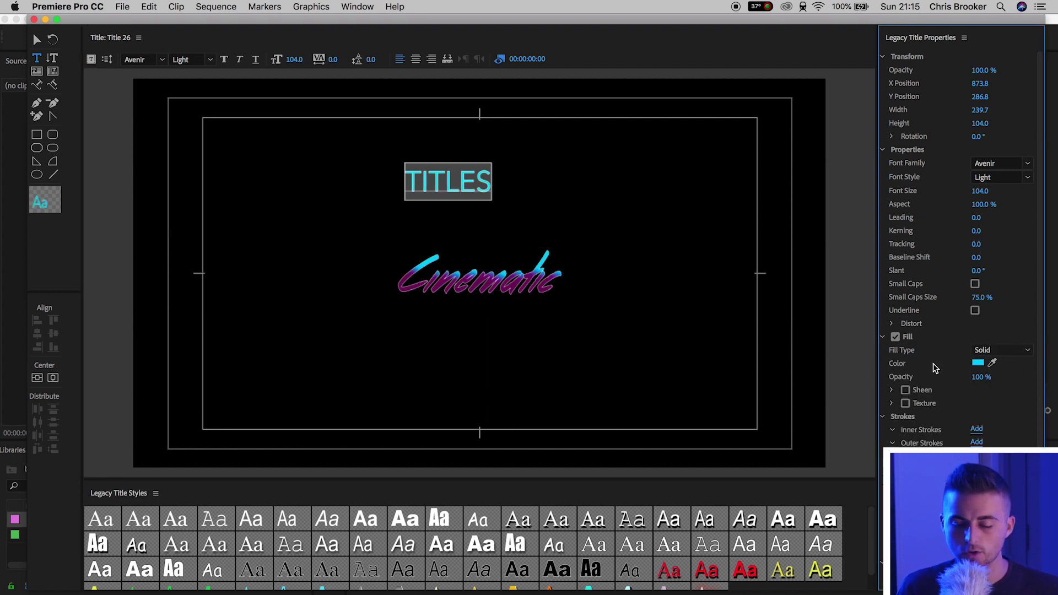
click(978, 363)
drag(394, 237, 319, 352)
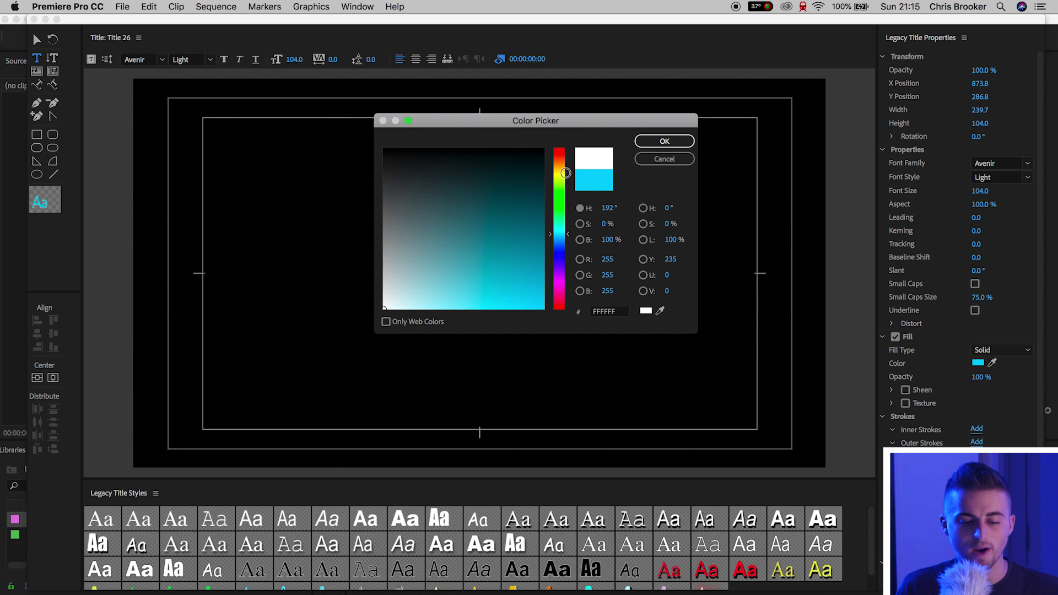
click(678, 145)
Step: Reduce the font size of TITLES to 65
click(293, 60)
text(32)
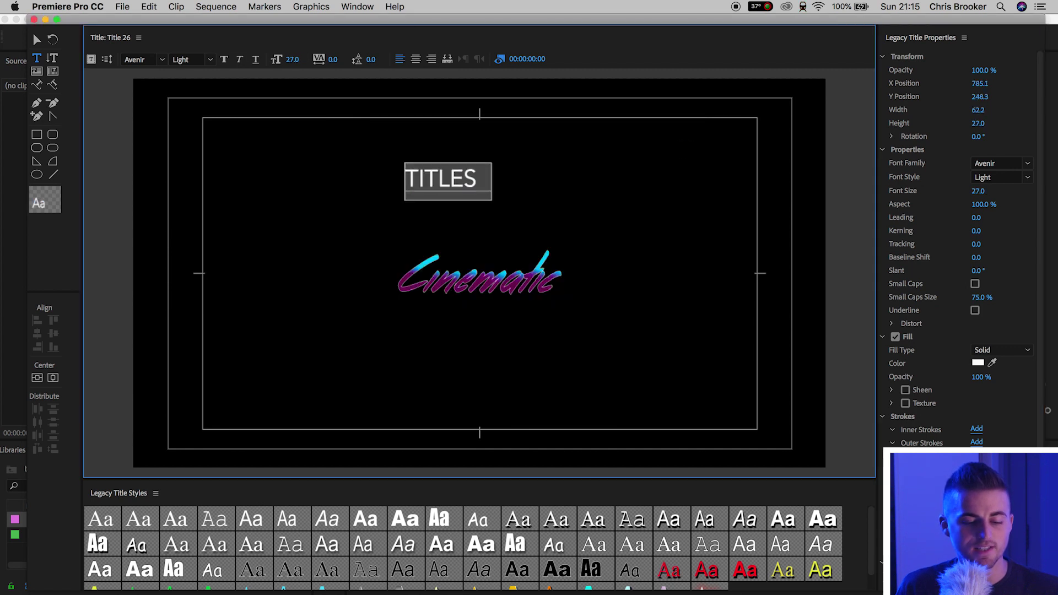
key(Return)
drag(293, 60, 311, 60)
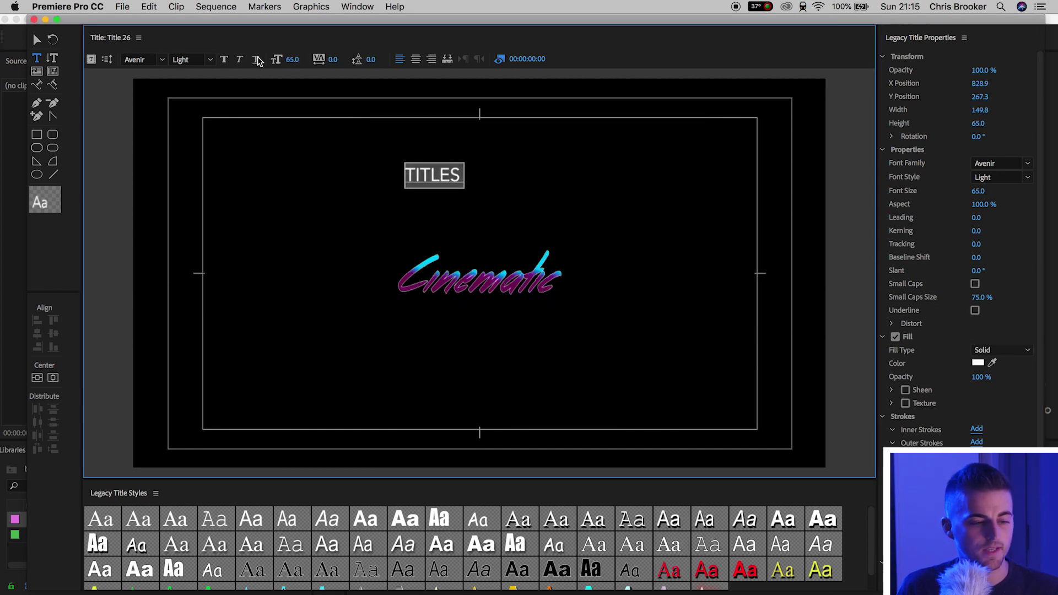
Step: Set the font size of TITLES to 46 and place it directly beneath the last letters of Cinematic
click(37, 41)
drag(430, 174, 489, 305)
drag(292, 59, 299, 96)
click(53, 378)
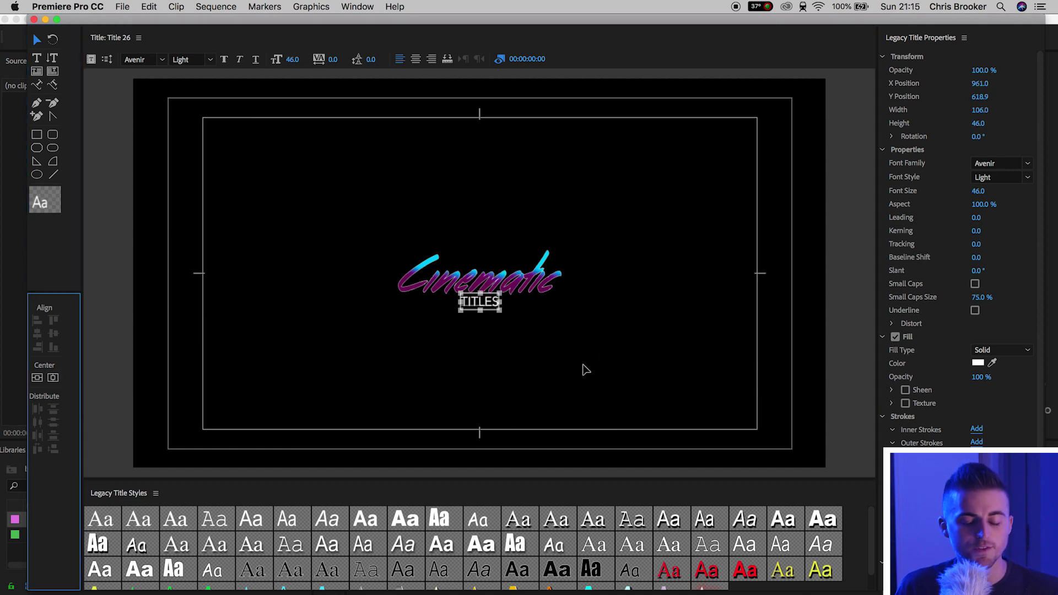
drag(485, 307, 538, 306)
click(529, 342)
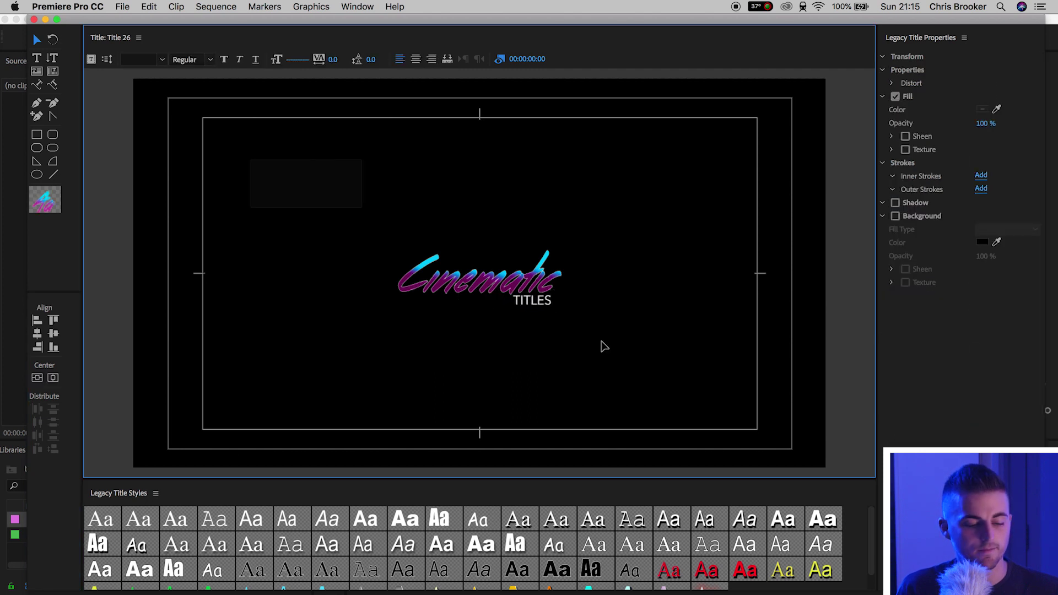
Step: Center the Cinematic and TITLES text objects together vertically in the frame
key(super+a)
click(37, 378)
click(431, 380)
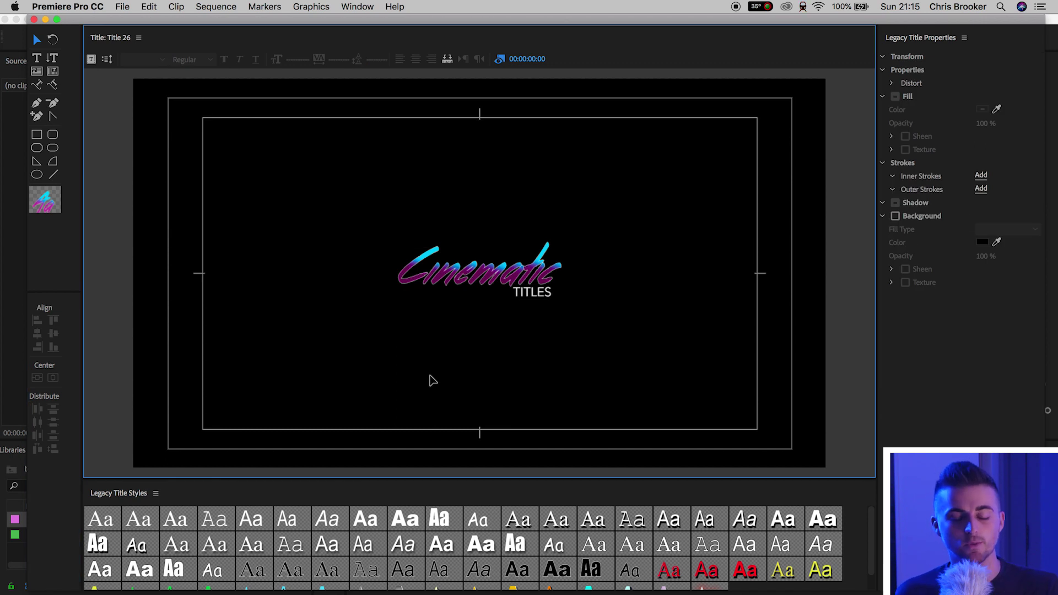
Step: Delete the Cinematic and TITLES text objects and add a new text object reading CINEMATIC in capitals
drag(289, 361, 628, 234)
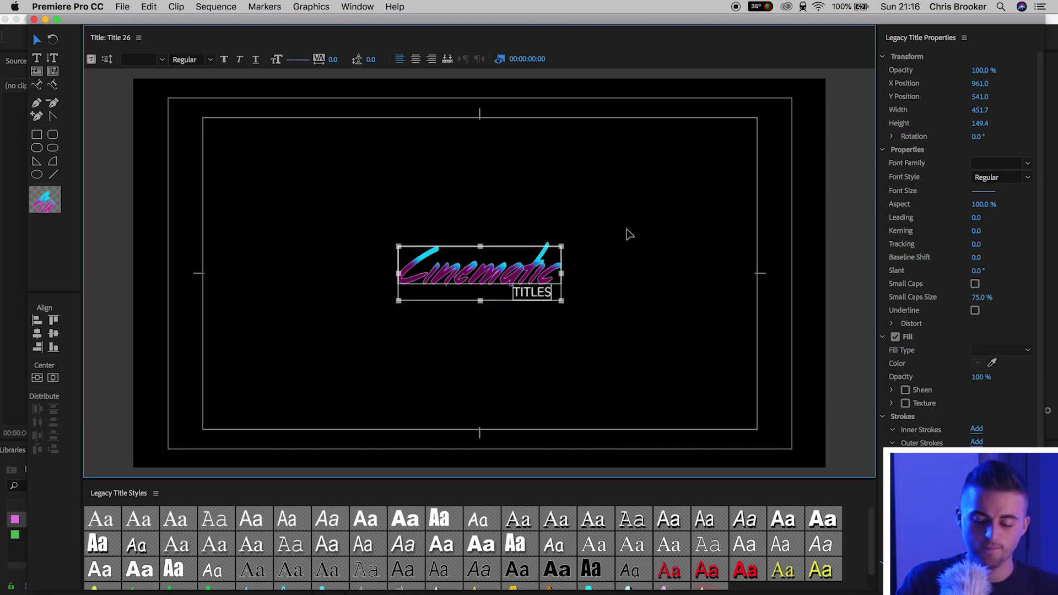
key(Delete)
click(33, 60)
click(333, 247)
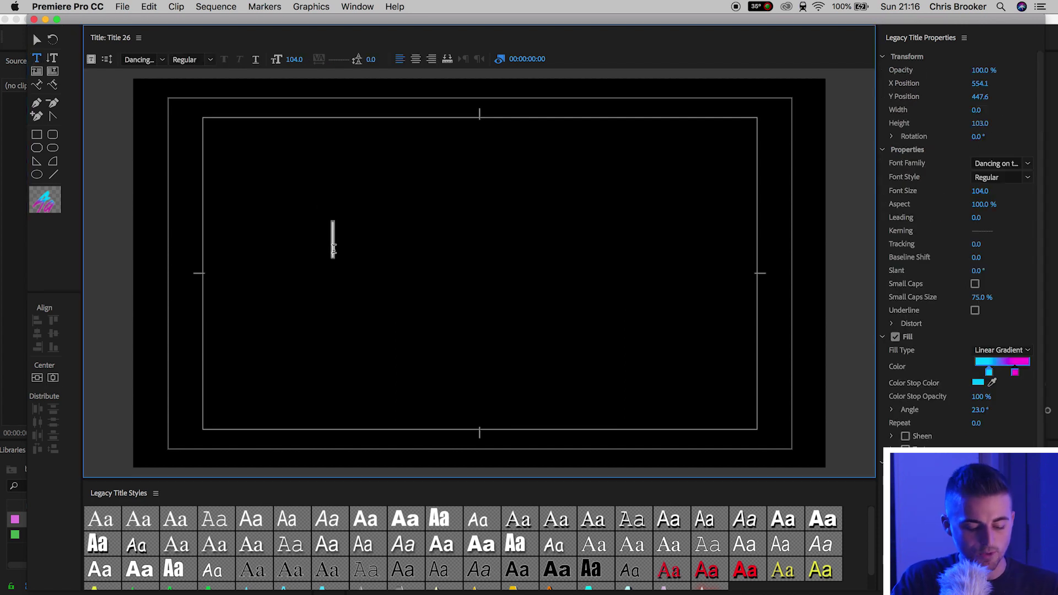
text(CIN)
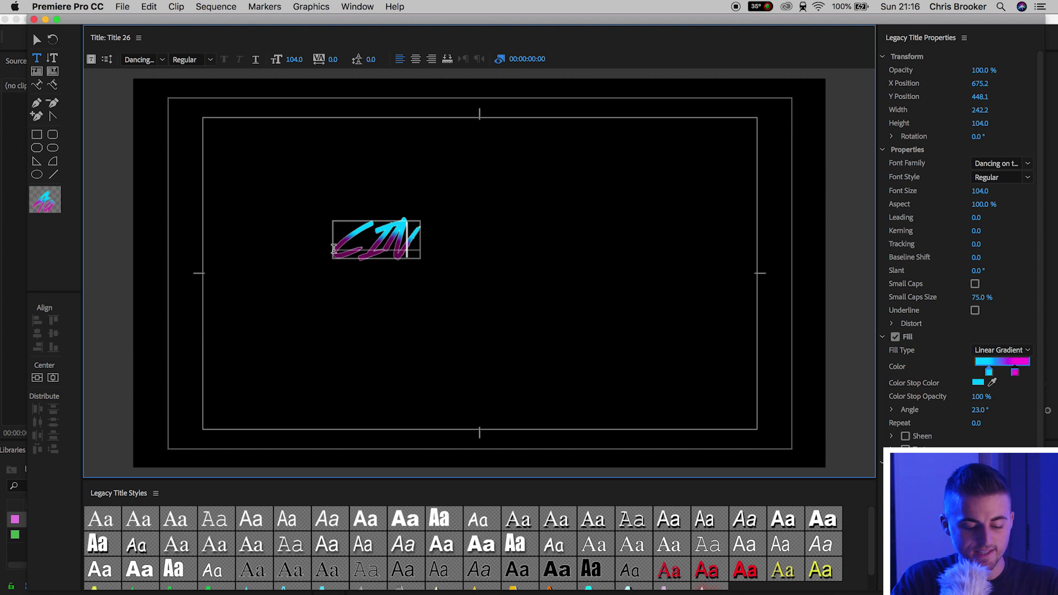
text(EMATIC)
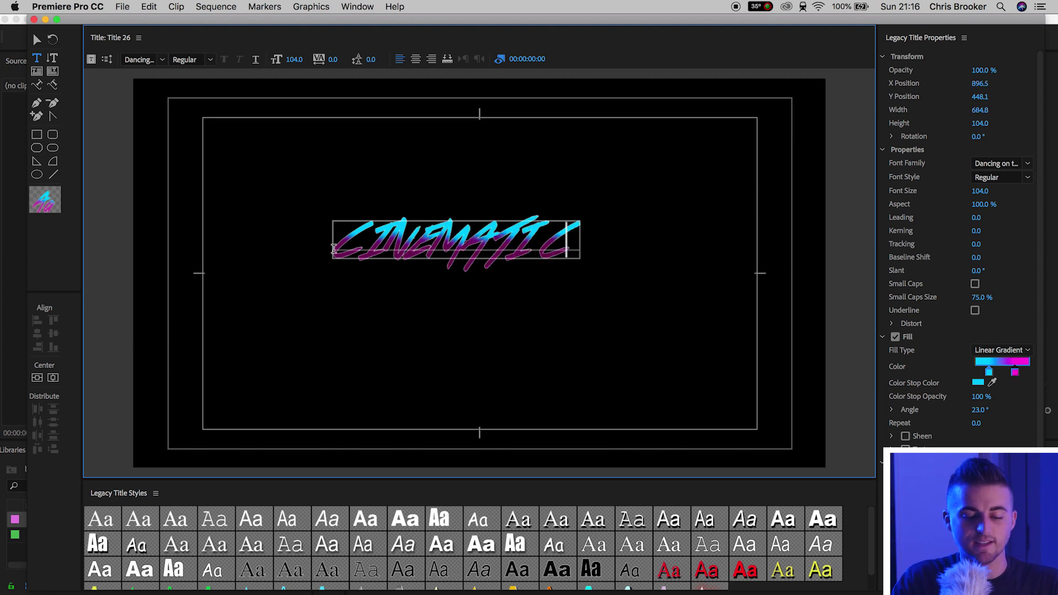
key(BackSpace)
text(C)
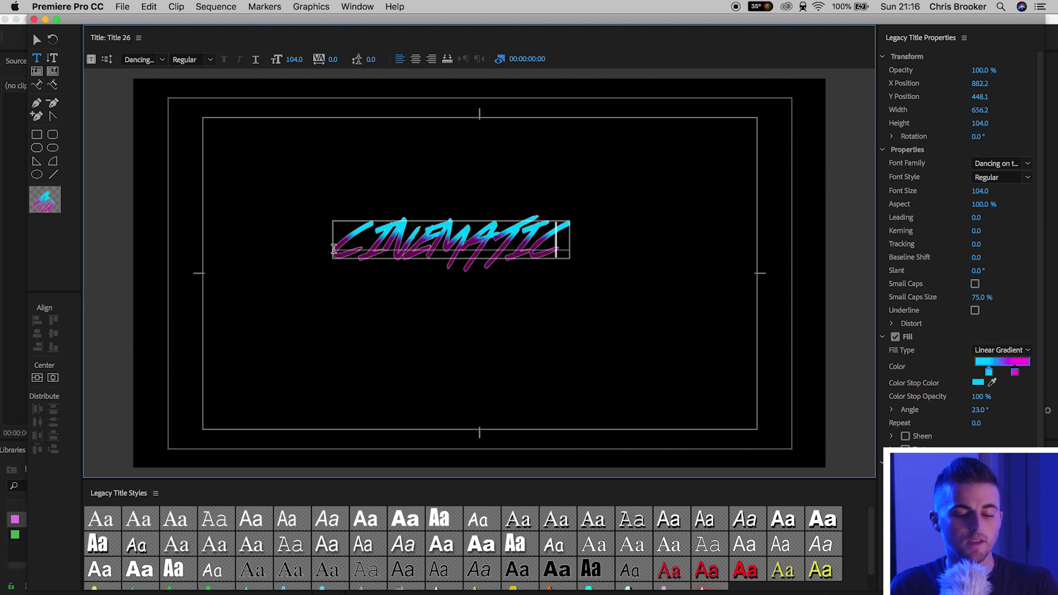
Step: Change the font of CINEMATIC to Impact and set its font size to 122
key(super+a)
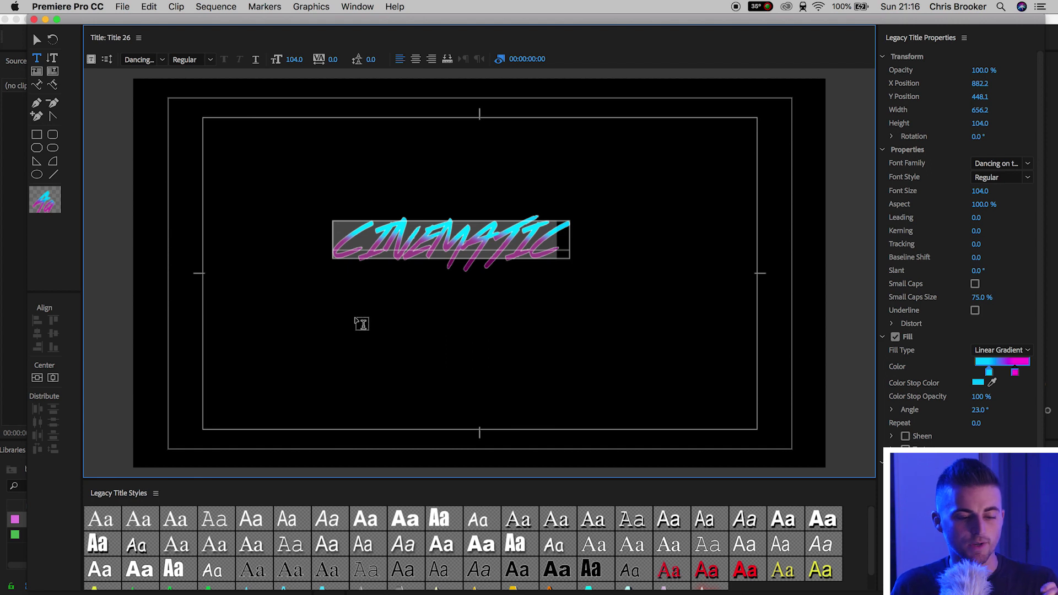
click(162, 61)
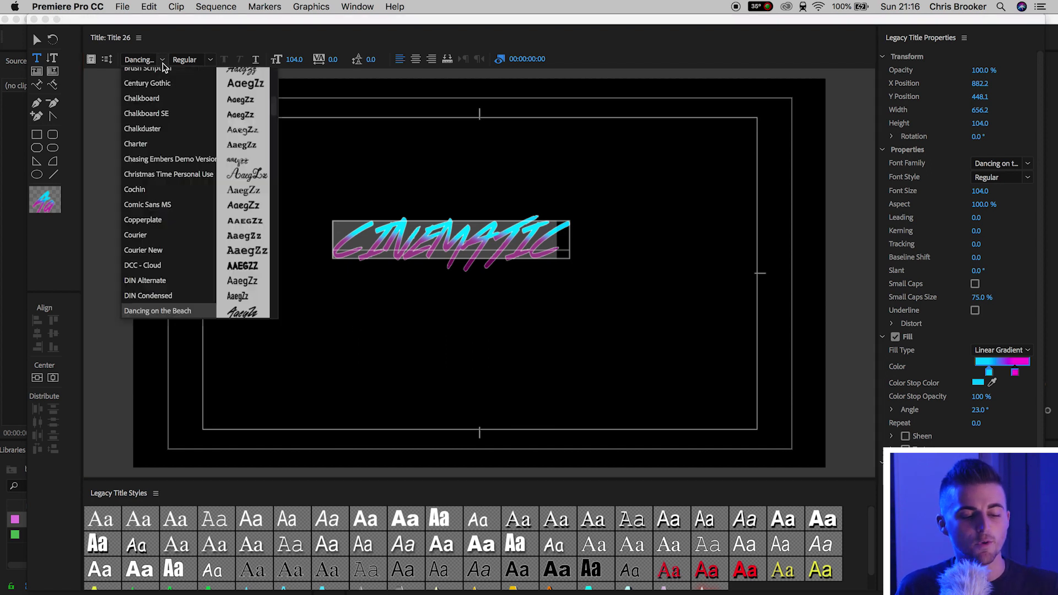
scroll(159, 176, down, 10)
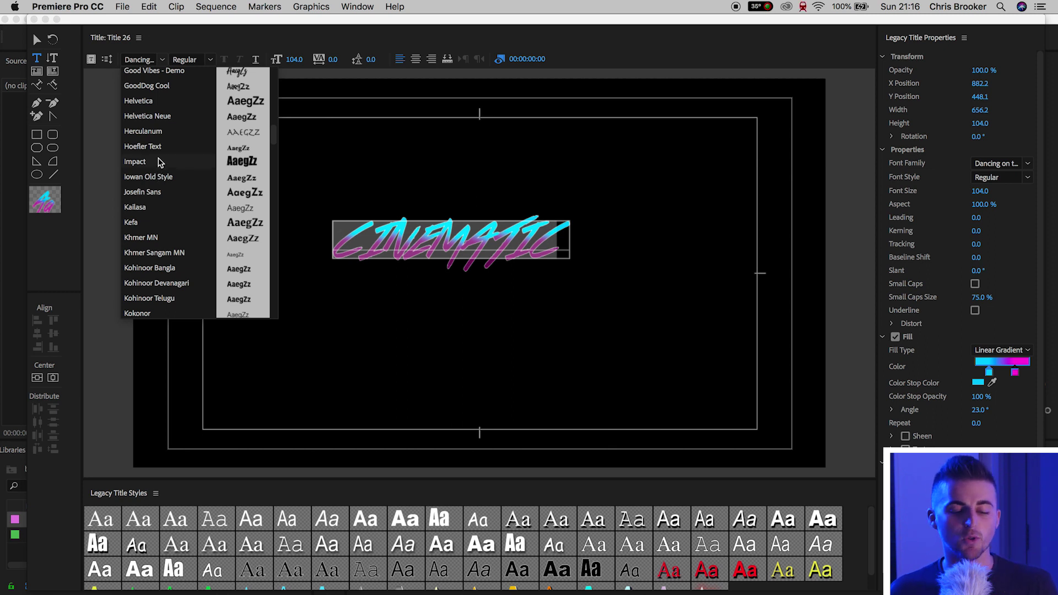
click(159, 162)
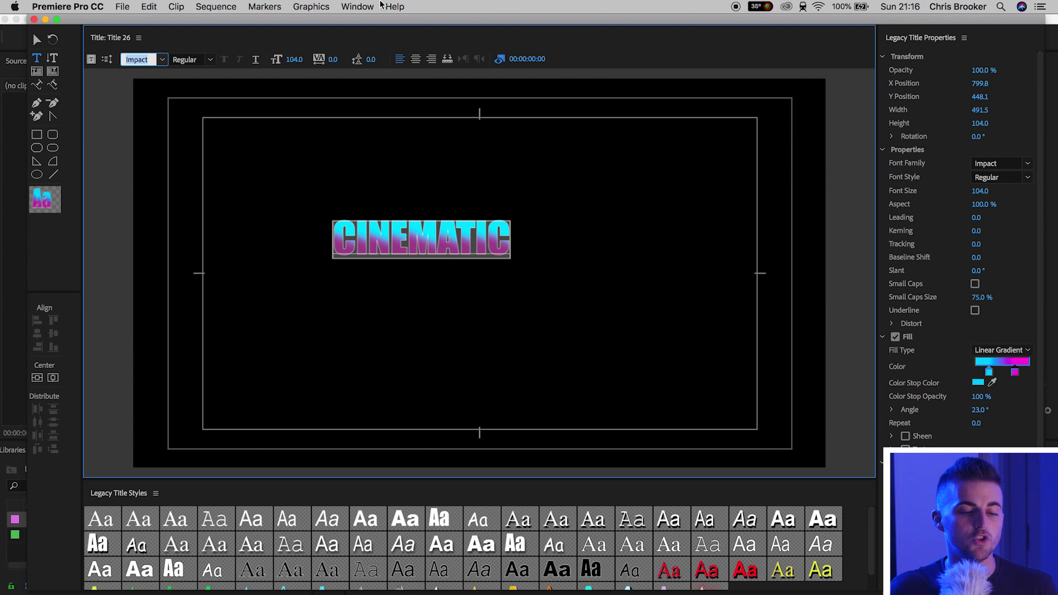
mouse_move(296, 59)
mouse_down()
mouse_move(316, 59)
mouse_move(305, 59)
mouse_up()
Step: Try the Bevel and 4 Color Gradient fill types on CINEMATIC and settle on Radial Gradient
click(998, 350)
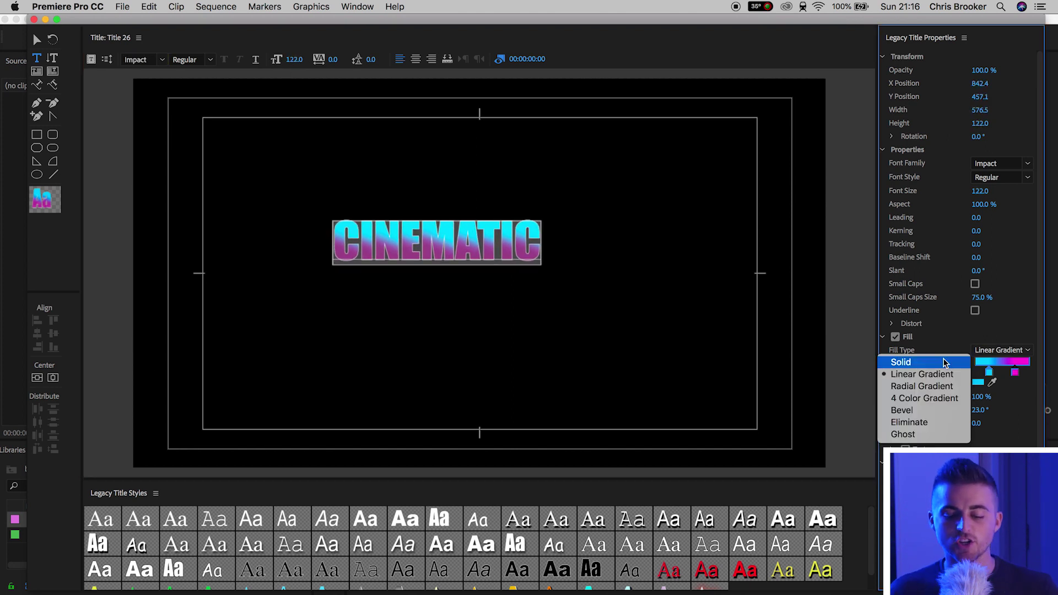
click(924, 410)
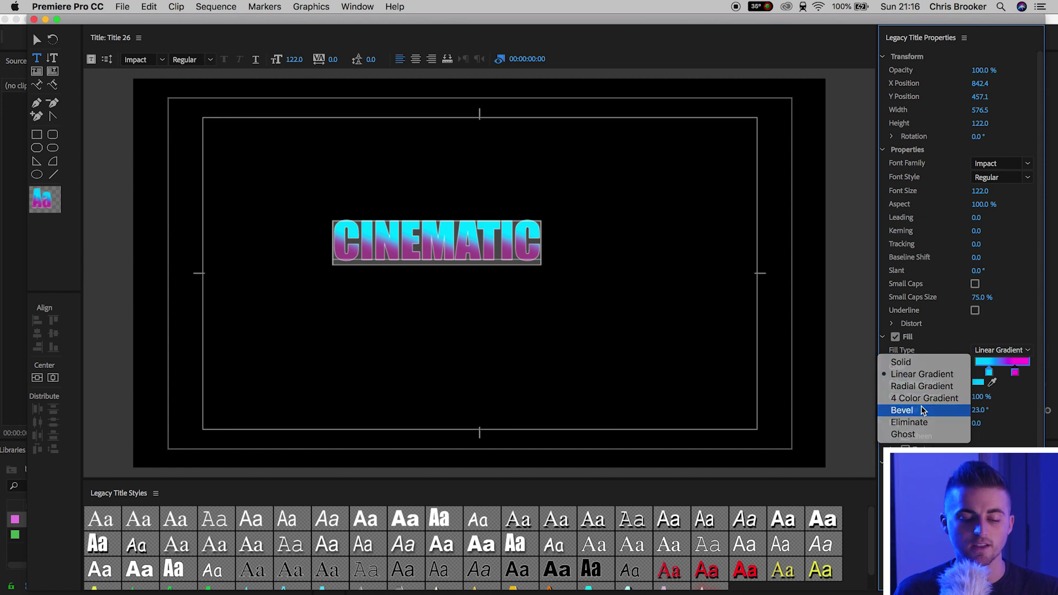
click(999, 350)
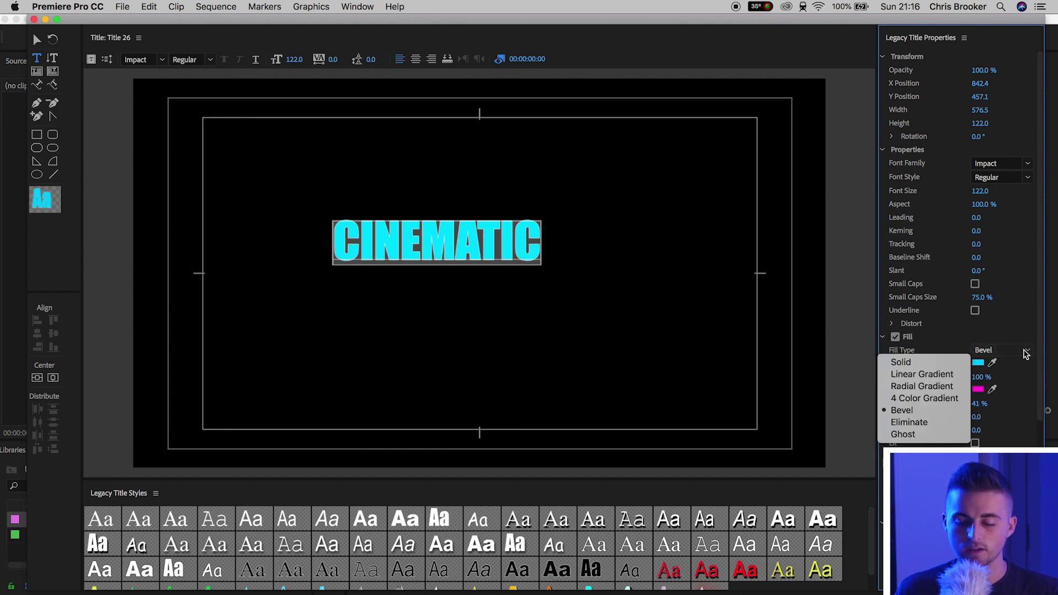
click(933, 398)
click(1017, 355)
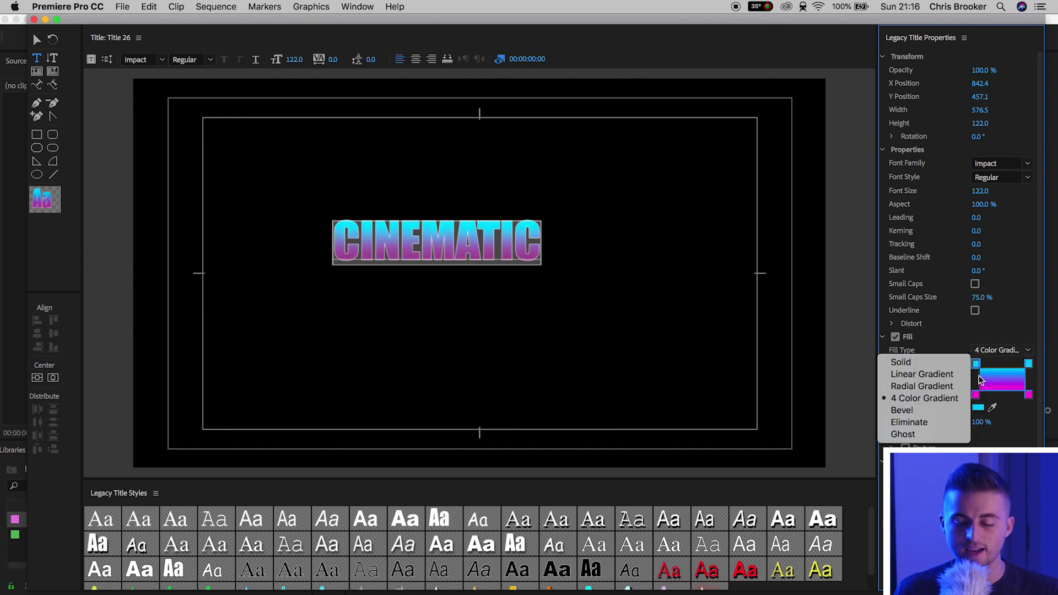
click(940, 385)
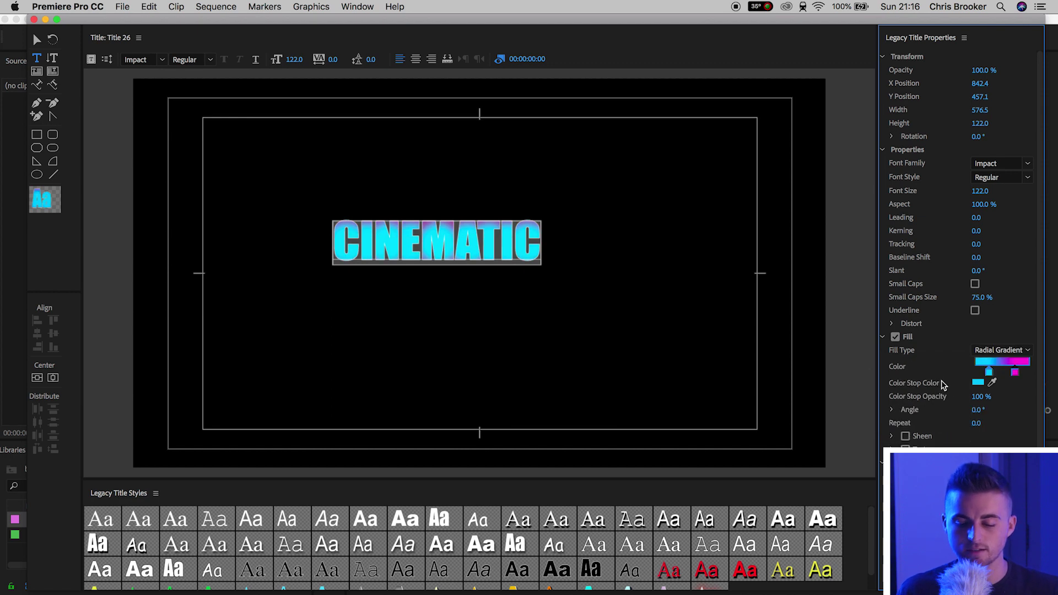
Step: Change the first color stop of the radial gradient to white
double_click(989, 372)
click(384, 308)
click(664, 142)
Step: Change the second color stop of the radial gradient to gray BBBBBB and set its opacity to 0%
click(1016, 372)
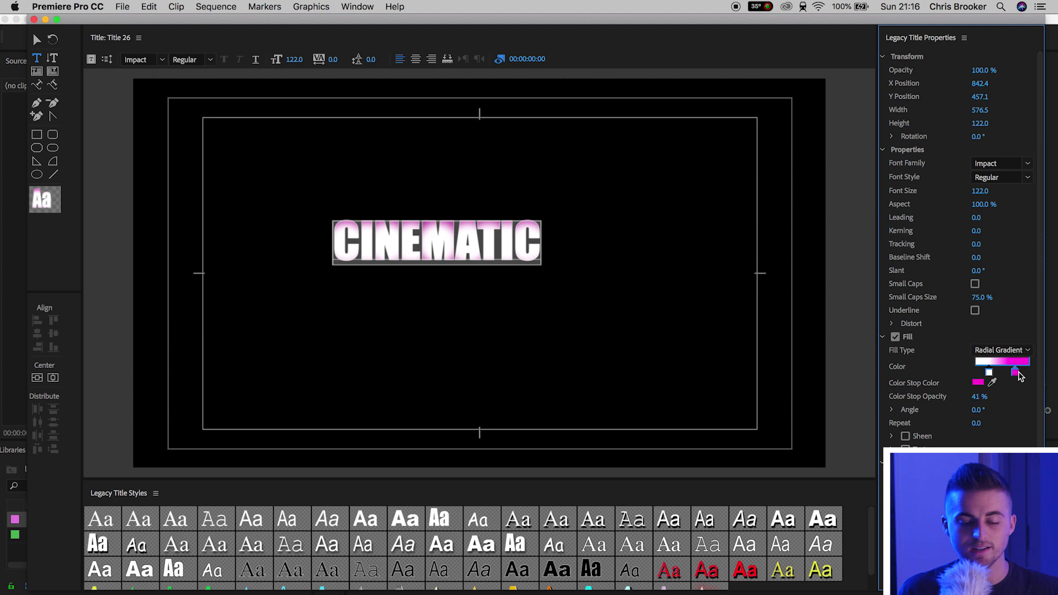
double_click(1015, 373)
drag(421, 243, 383, 269)
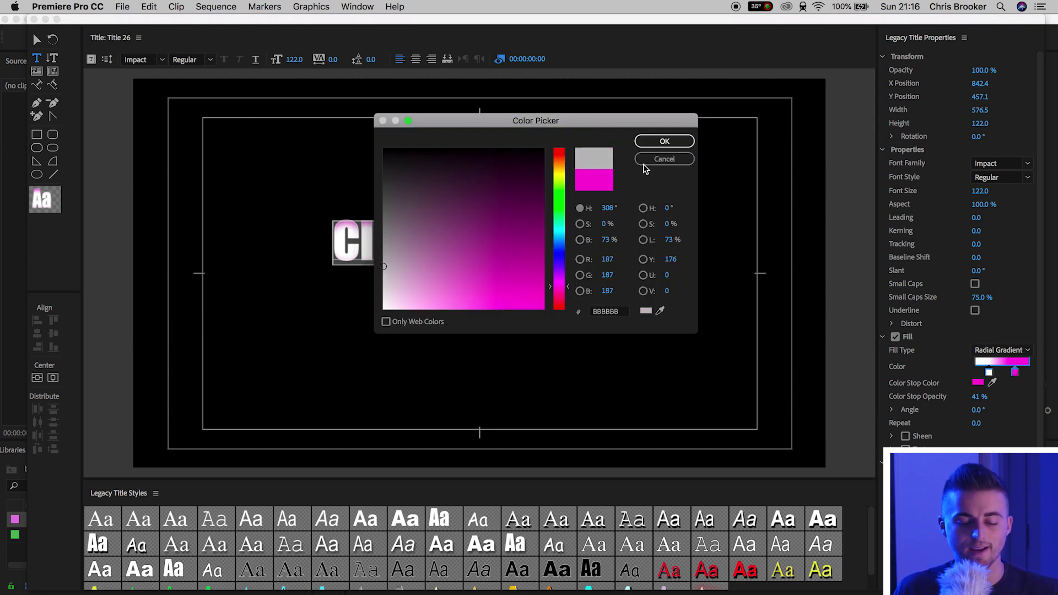
click(664, 142)
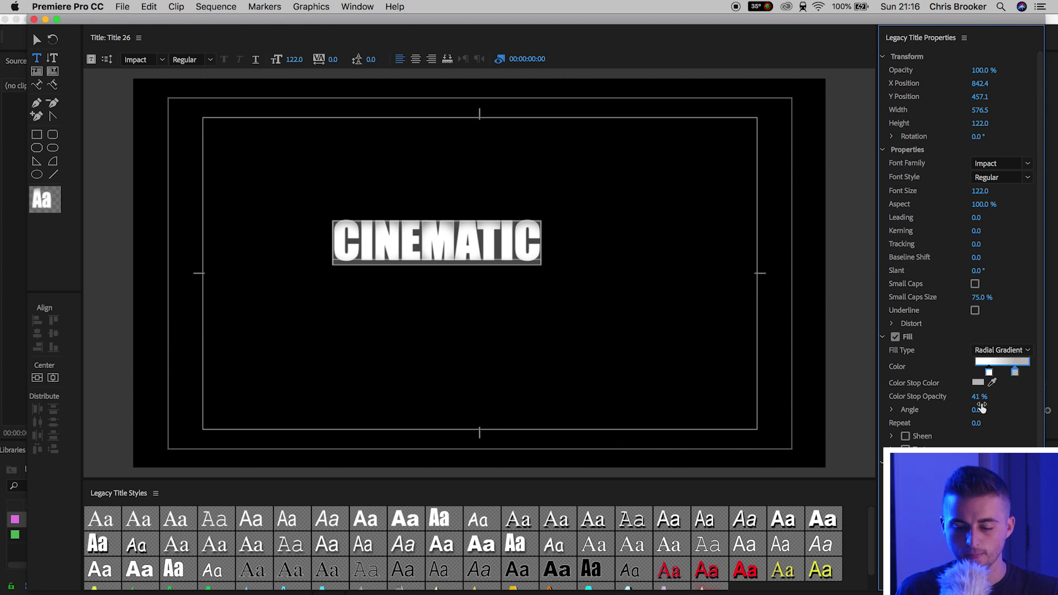
drag(976, 397, 937, 396)
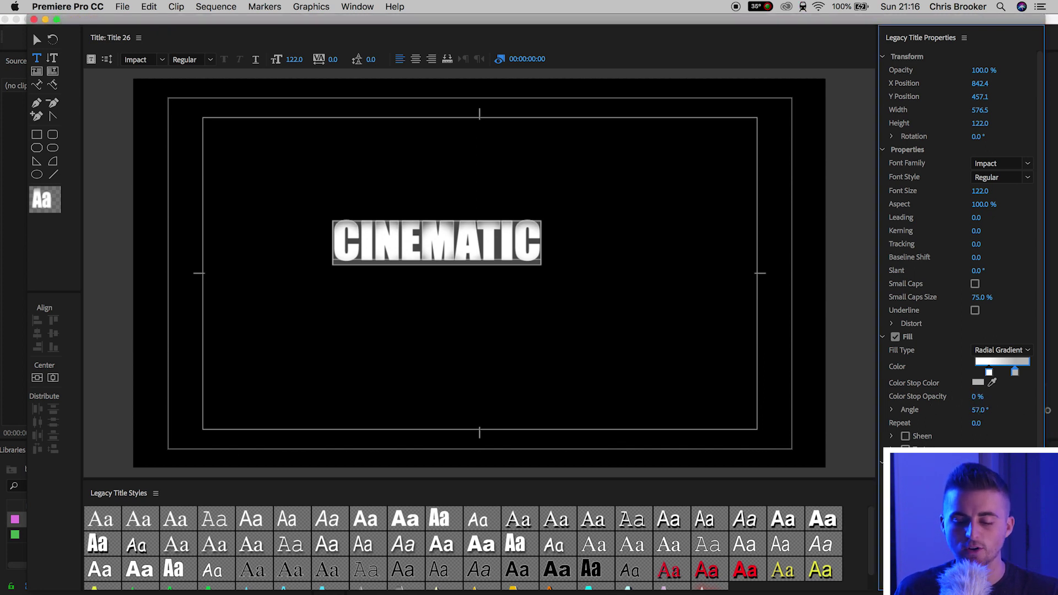
Step: Center the CINEMATIC text horizontally and vertically in the frame
click(36, 39)
click(53, 379)
click(352, 382)
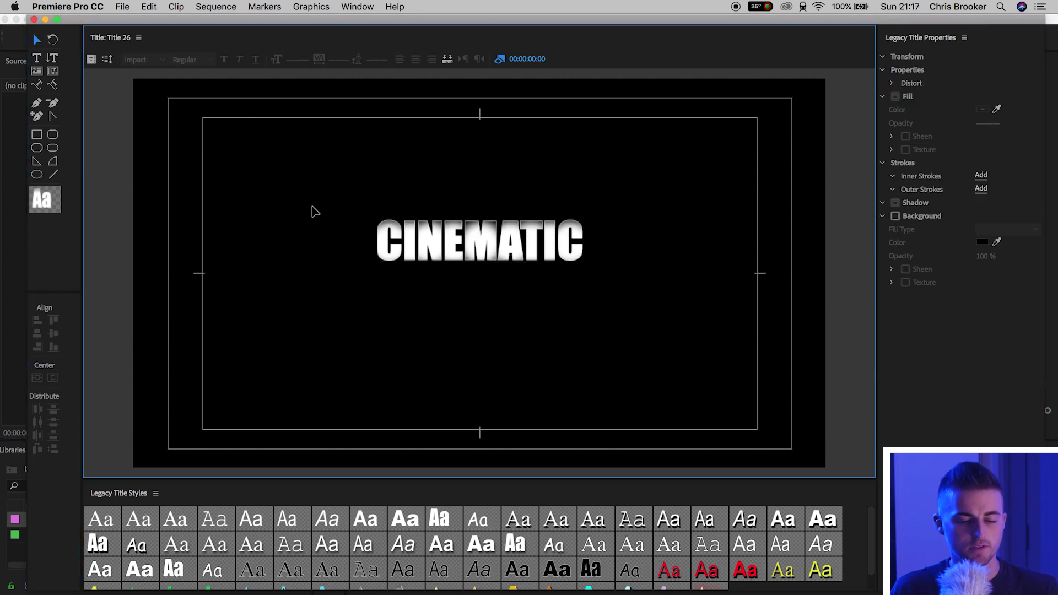
drag(309, 210, 351, 302)
click(37, 377)
click(380, 383)
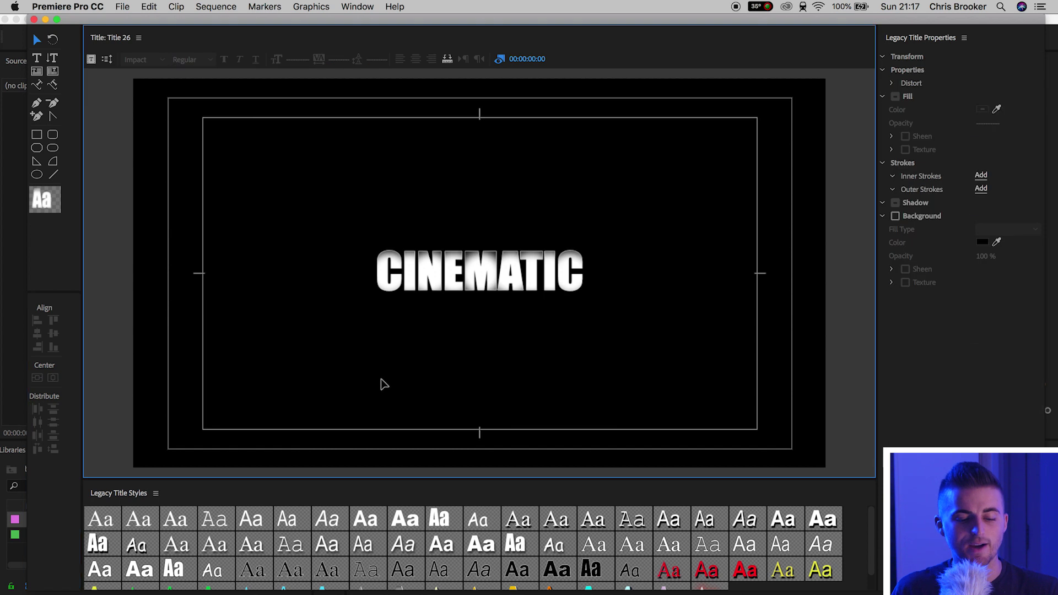
Step: Turn off the outer stroke on the CINEMATIC text
click(446, 274)
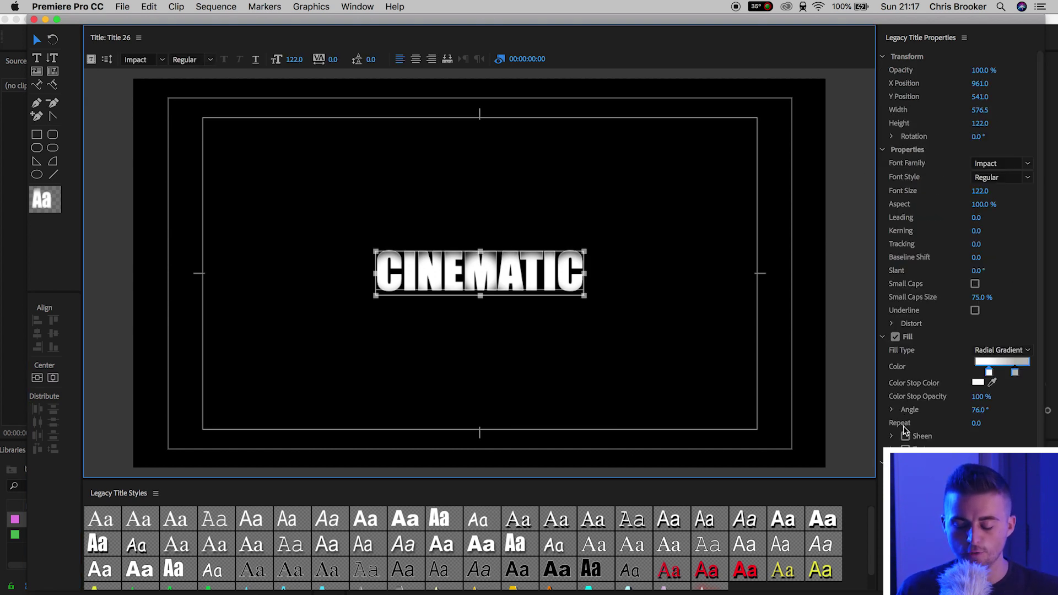
scroll(905, 429, down, 5)
click(915, 396)
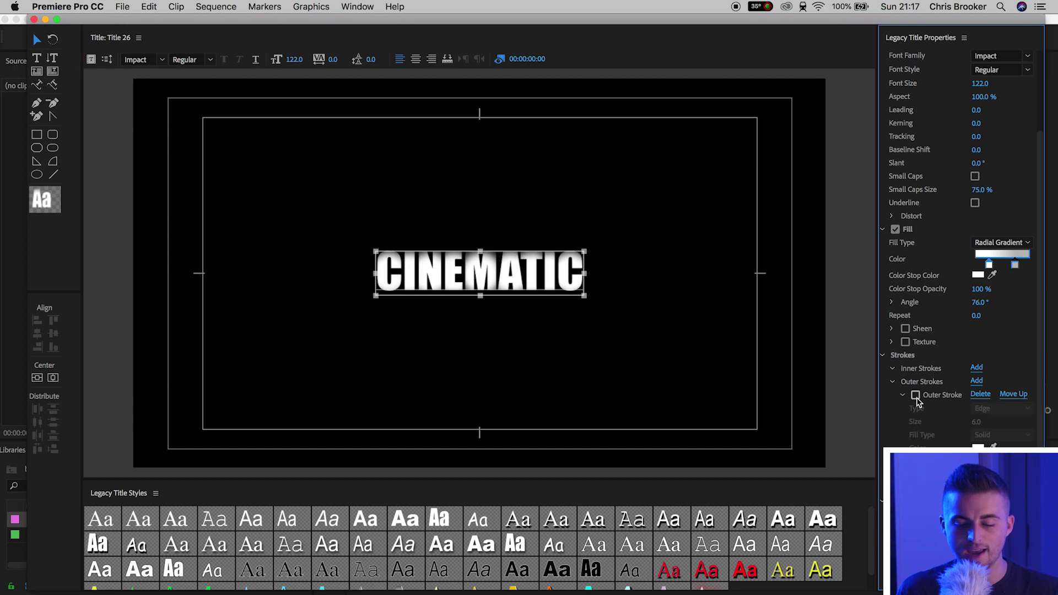
click(663, 338)
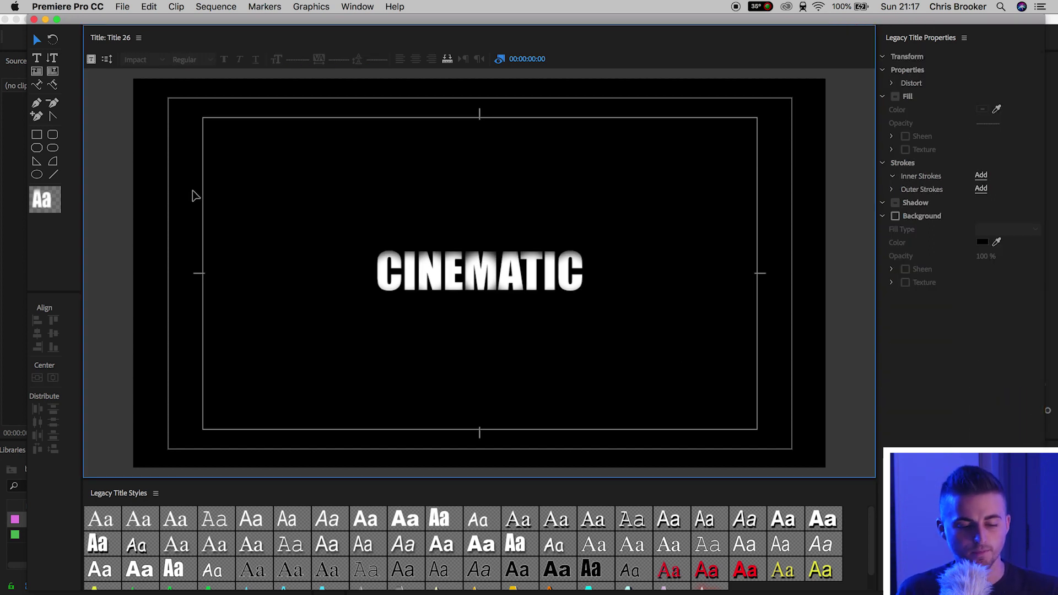
Step: Set the kerning of CINEMATIC to 73 and its font size to 94, keeping the text centered in the frame
drag(209, 174, 760, 379)
drag(333, 59, 364, 59)
click(37, 378)
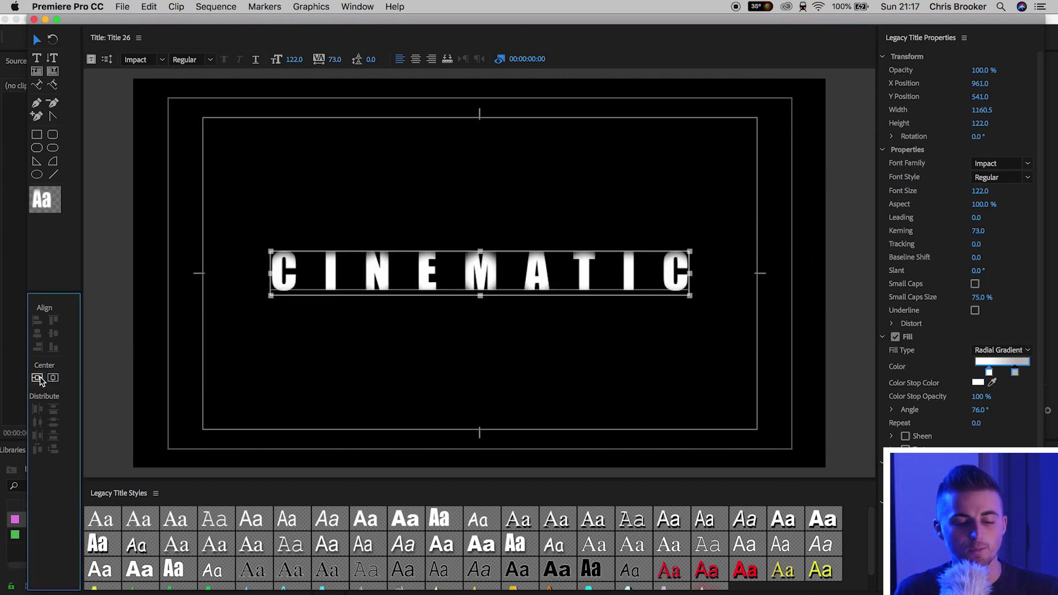
click(472, 388)
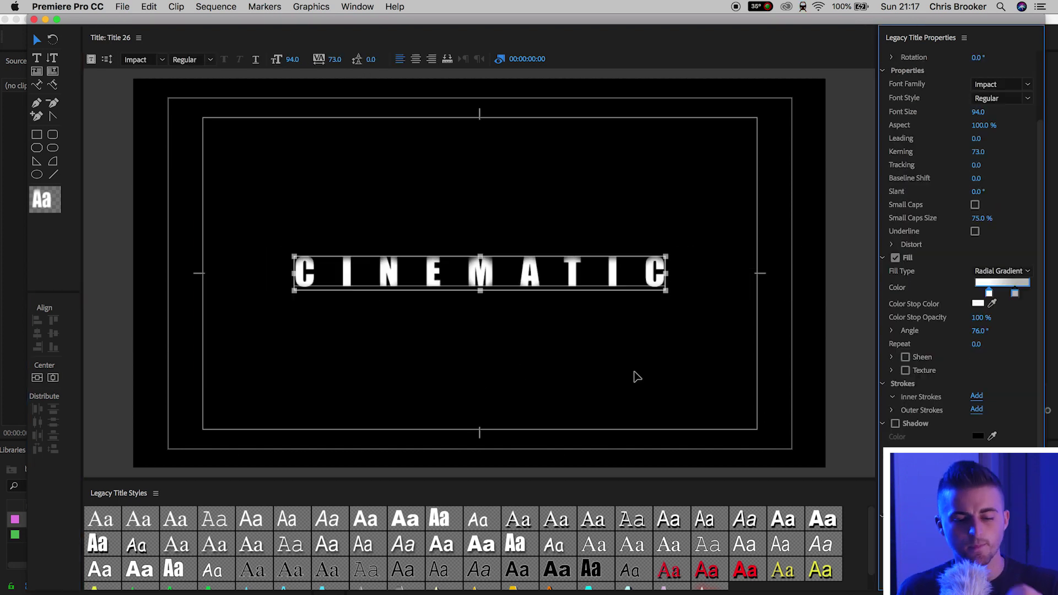
click(630, 373)
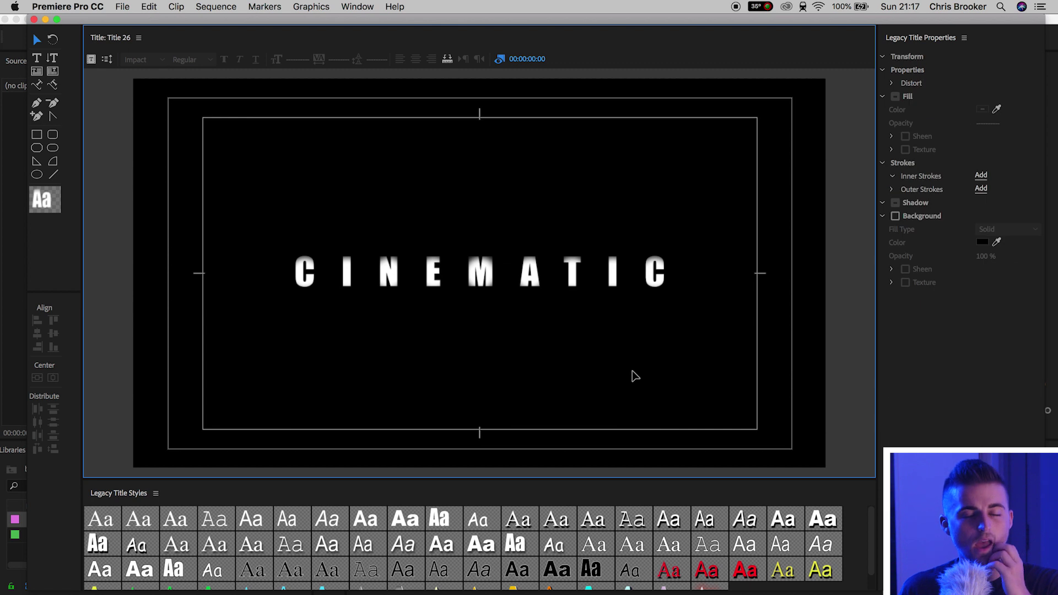
Step: Enable a shadow on the CINEMATIC text and give it a deep blue color
click(609, 257)
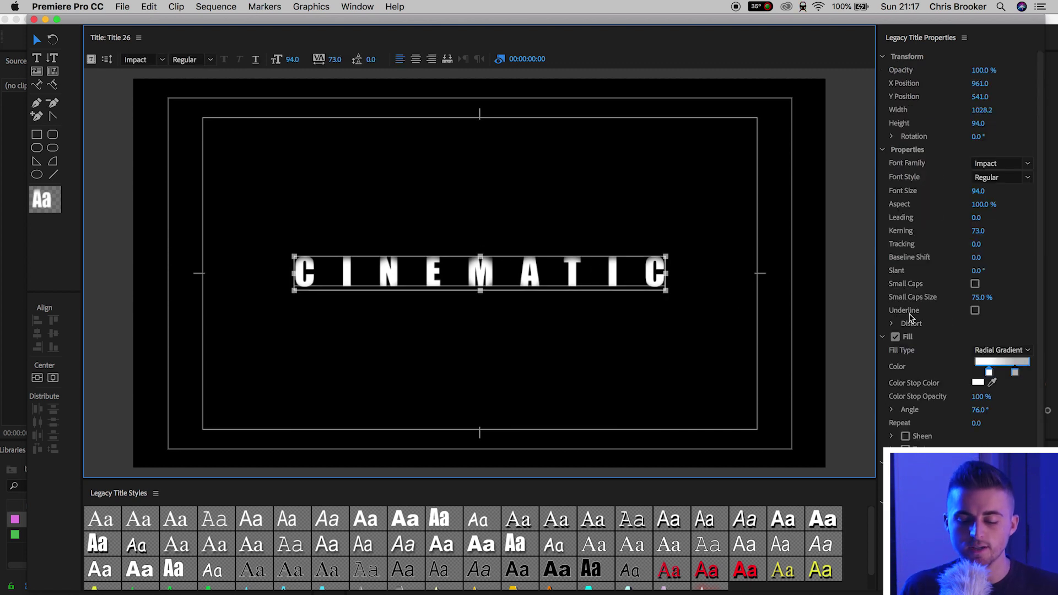
scroll(935, 342, down, 3)
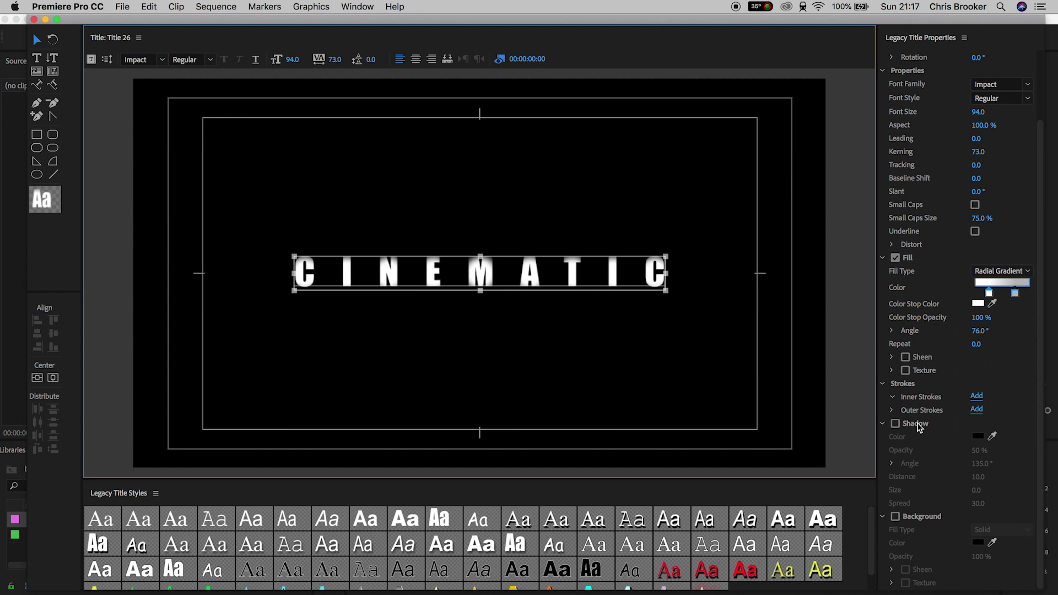
click(897, 424)
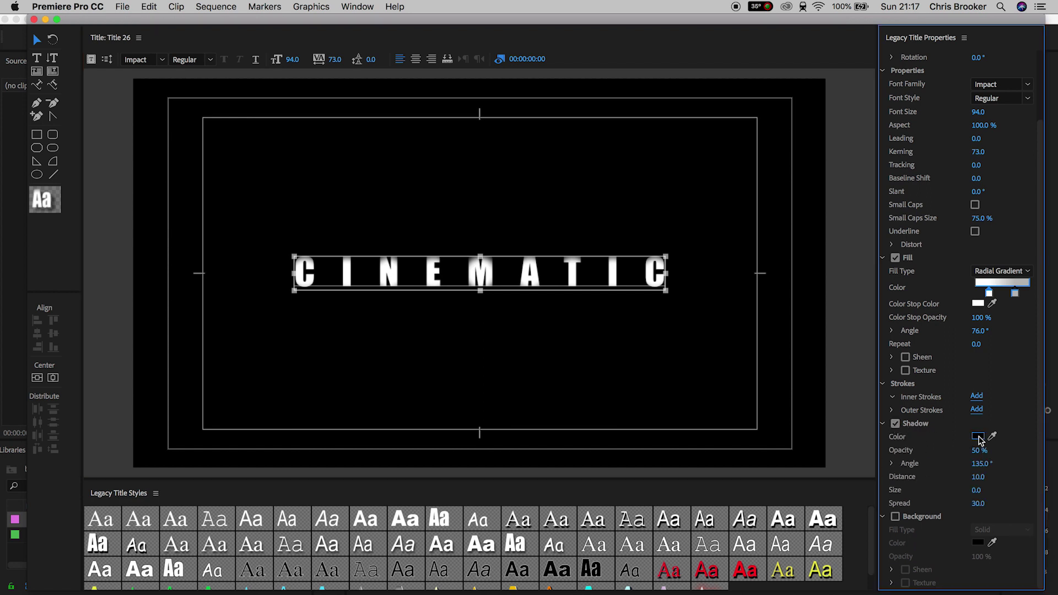
click(978, 436)
mouse_move(539, 194)
mouse_down()
mouse_move(543, 175)
mouse_move(562, 183)
mouse_move(563, 252)
mouse_up()
click(561, 198)
click(483, 230)
drag(482, 230, 514, 286)
click(663, 141)
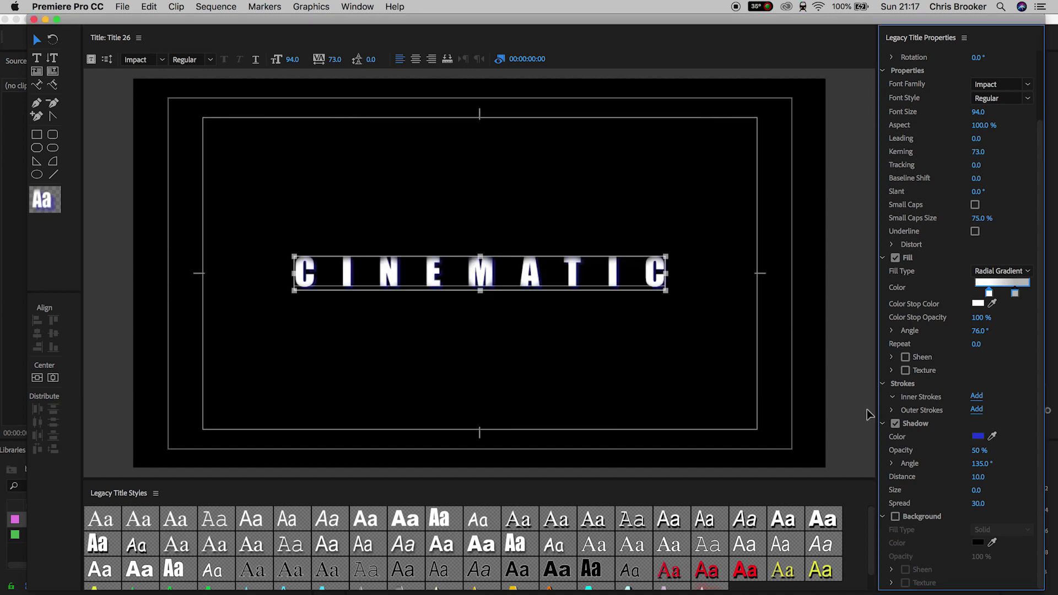
Step: Set the shadow to 100% opacity, -120° angle, distance 21, size 23 and spread 100
drag(980, 451, 1007, 451)
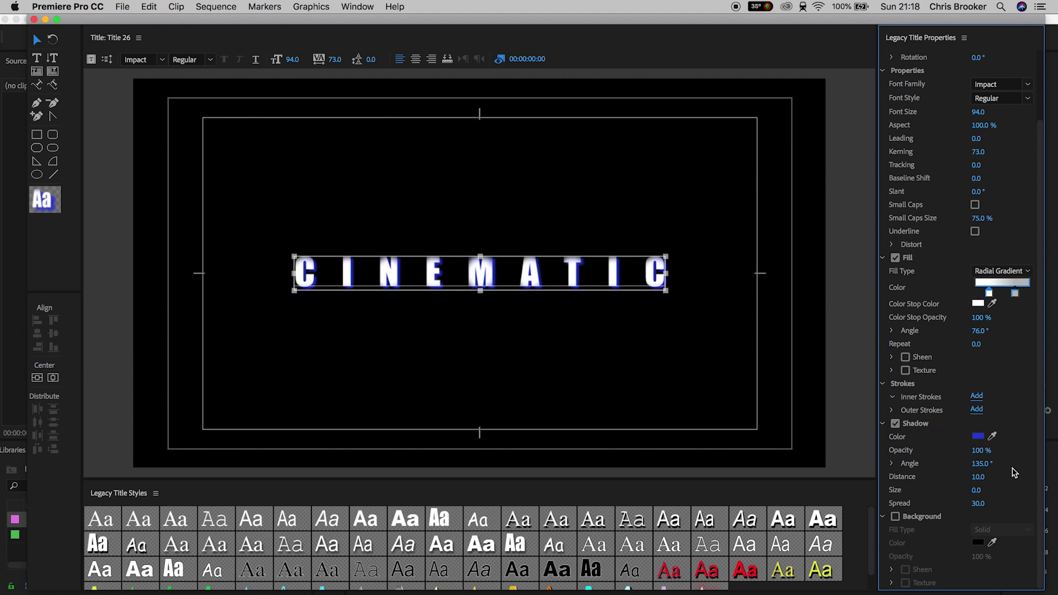
mouse_move(983, 463)
mouse_down()
mouse_move(1040, 464)
mouse_move(926, 464)
mouse_move(996, 463)
mouse_move(986, 477)
mouse_up()
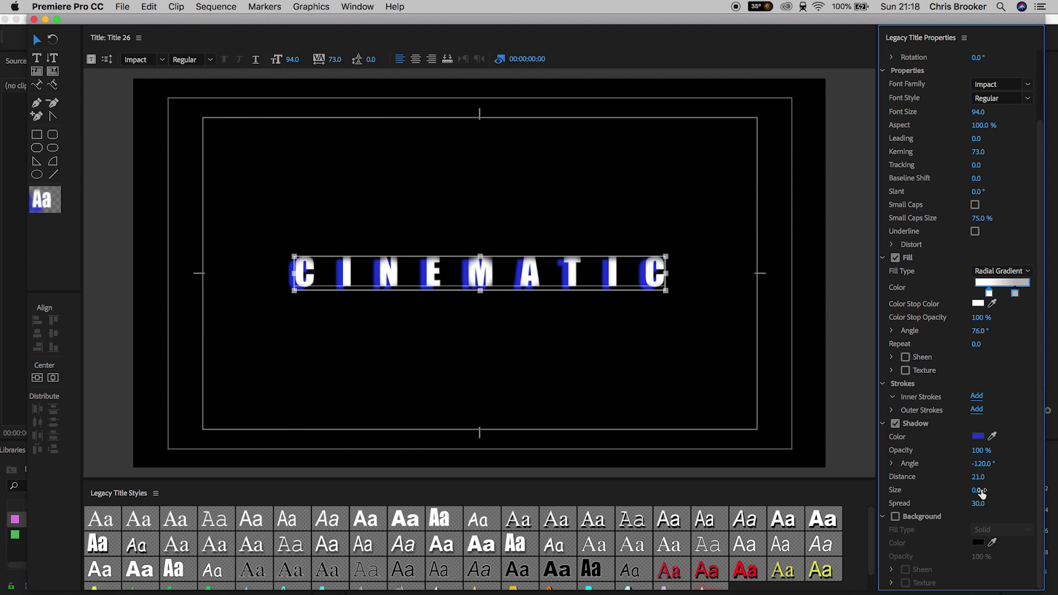
drag(978, 490, 951, 490)
drag(979, 503, 1007, 504)
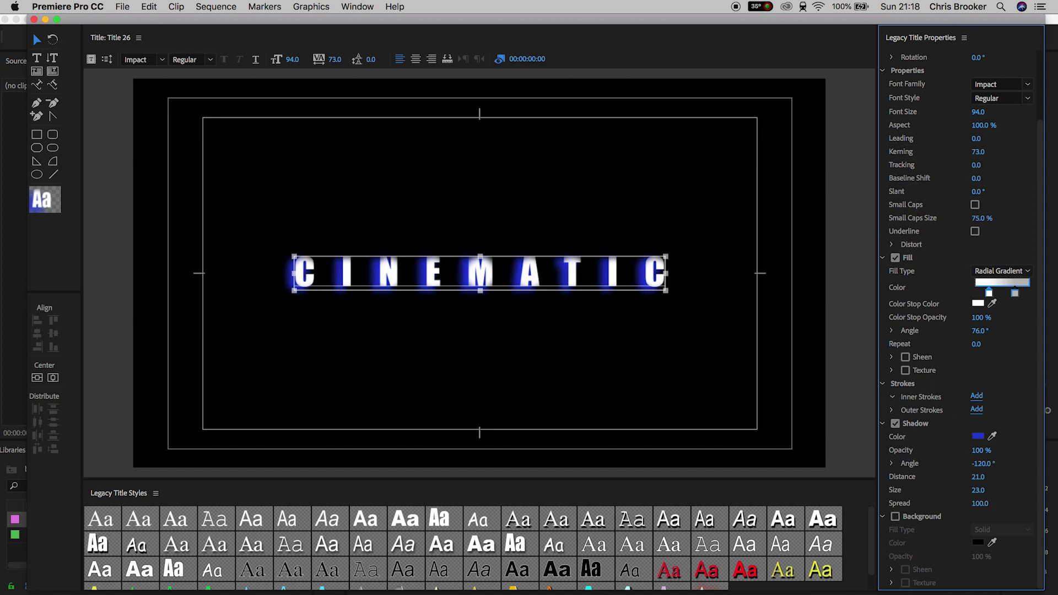
click(693, 413)
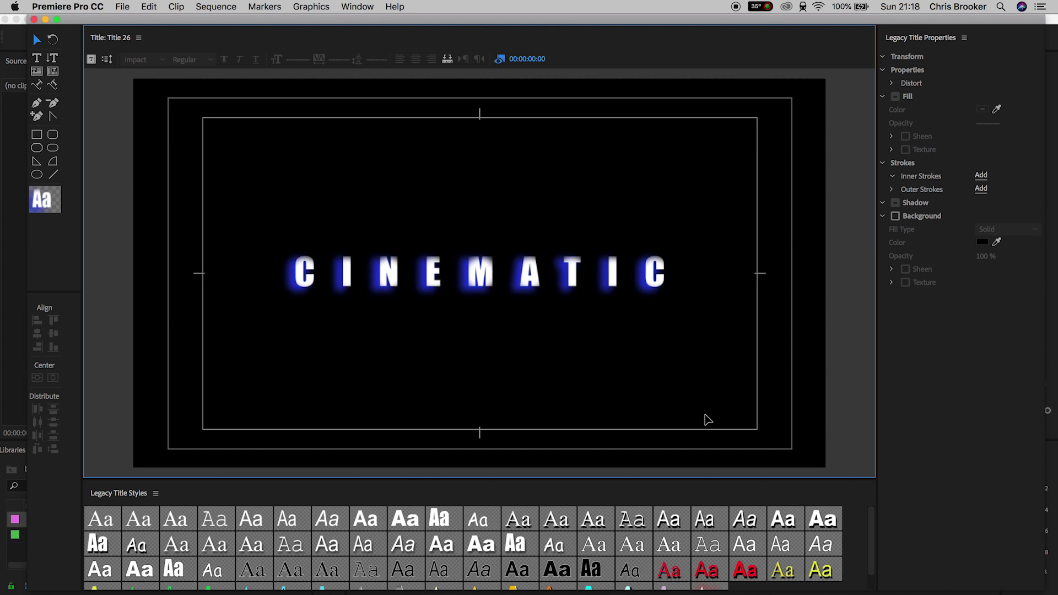
Step: Lower the opacity of the CINEMATIC shadow to 12%
click(649, 280)
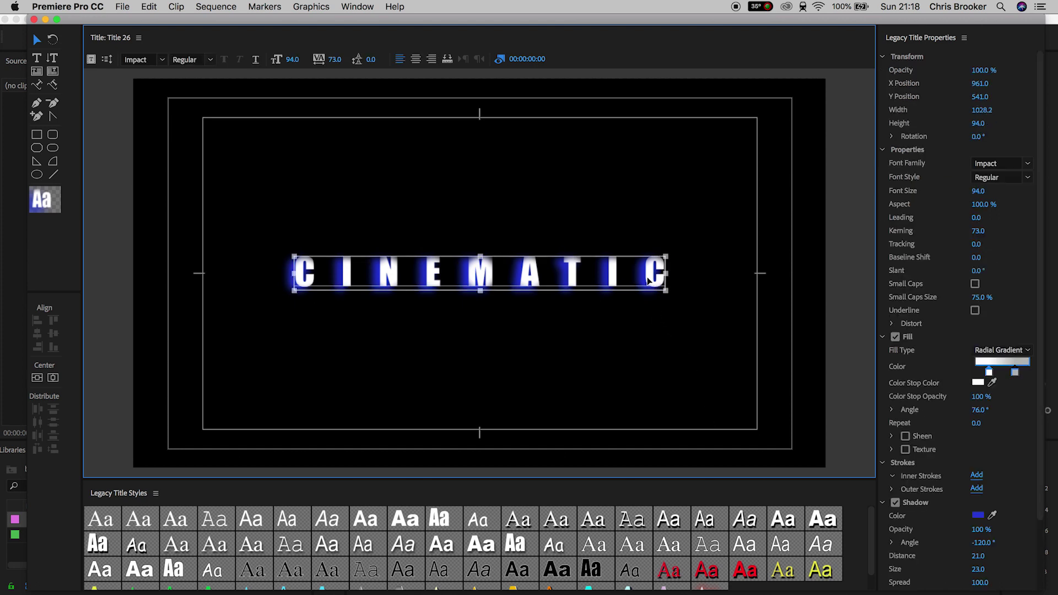
mouse_move(978, 529)
mouse_down()
mouse_move(925, 529)
mouse_move(987, 529)
mouse_move(975, 529)
mouse_up()
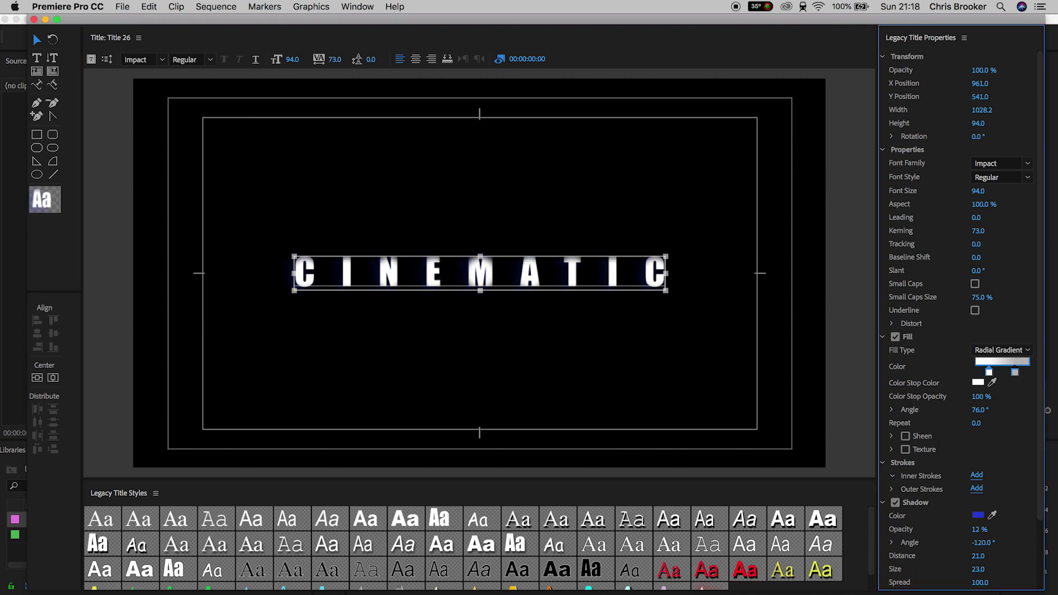
click(778, 421)
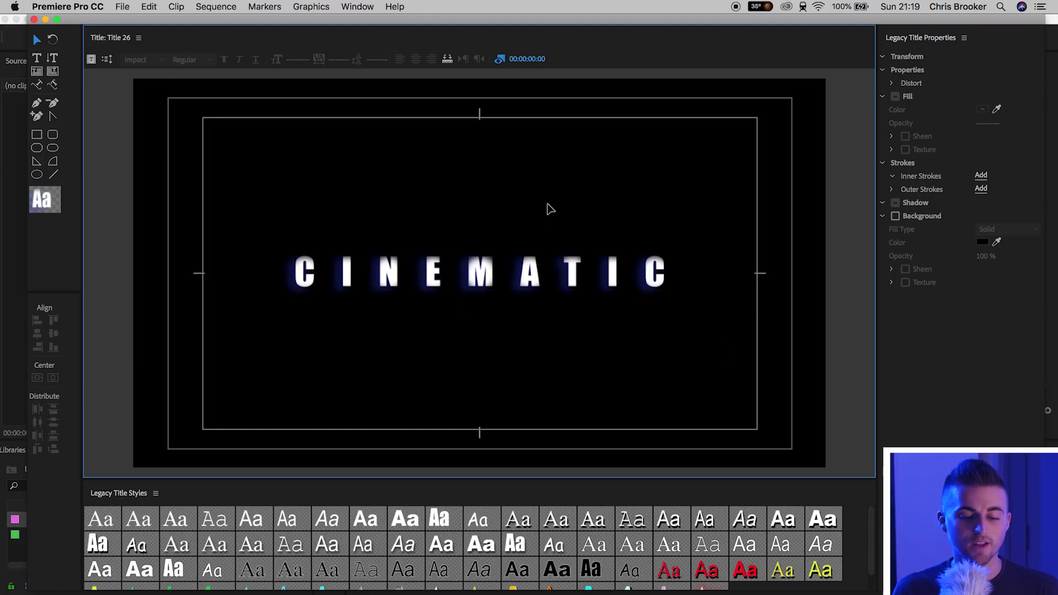
Step: Try several preset legacy title styles on the CINEMATIC text, ending with Arial Black blue gradient
click(539, 276)
click(699, 573)
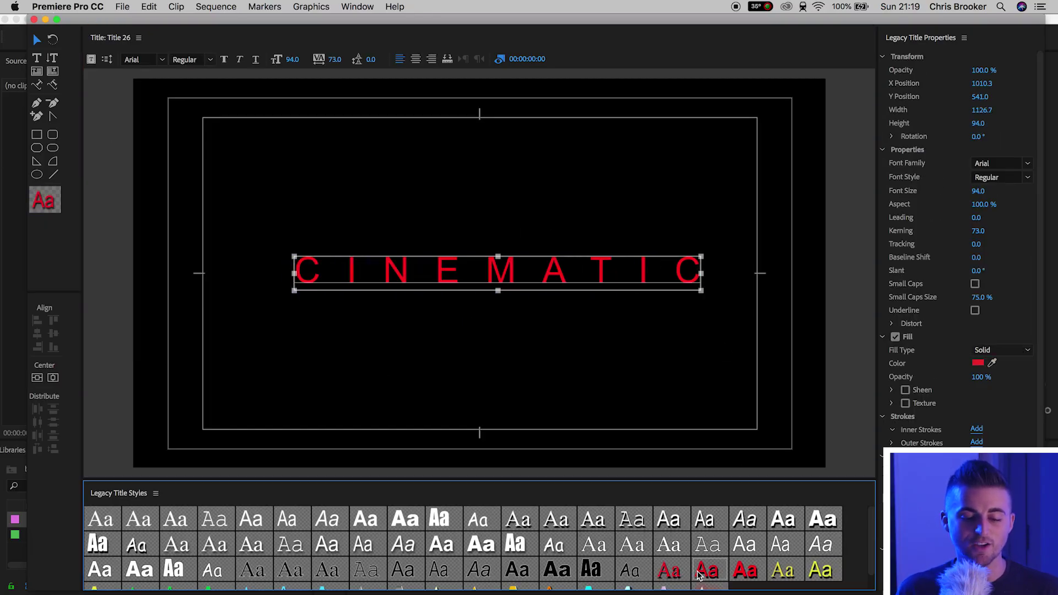
click(669, 571)
click(516, 545)
click(481, 546)
click(669, 545)
scroll(674, 551, down, 1)
click(707, 577)
click(674, 577)
click(626, 573)
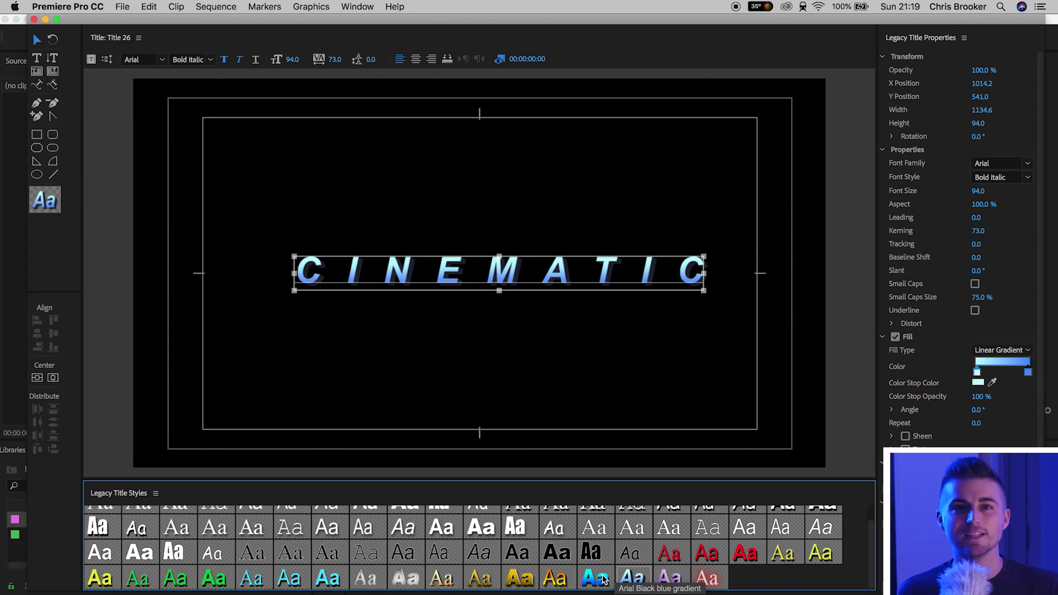
click(598, 576)
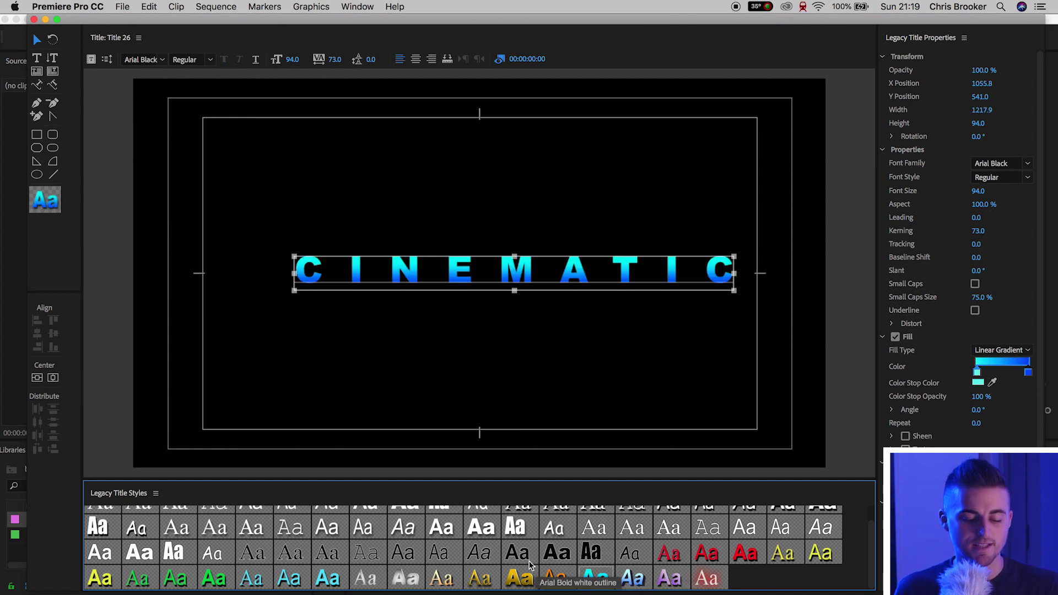